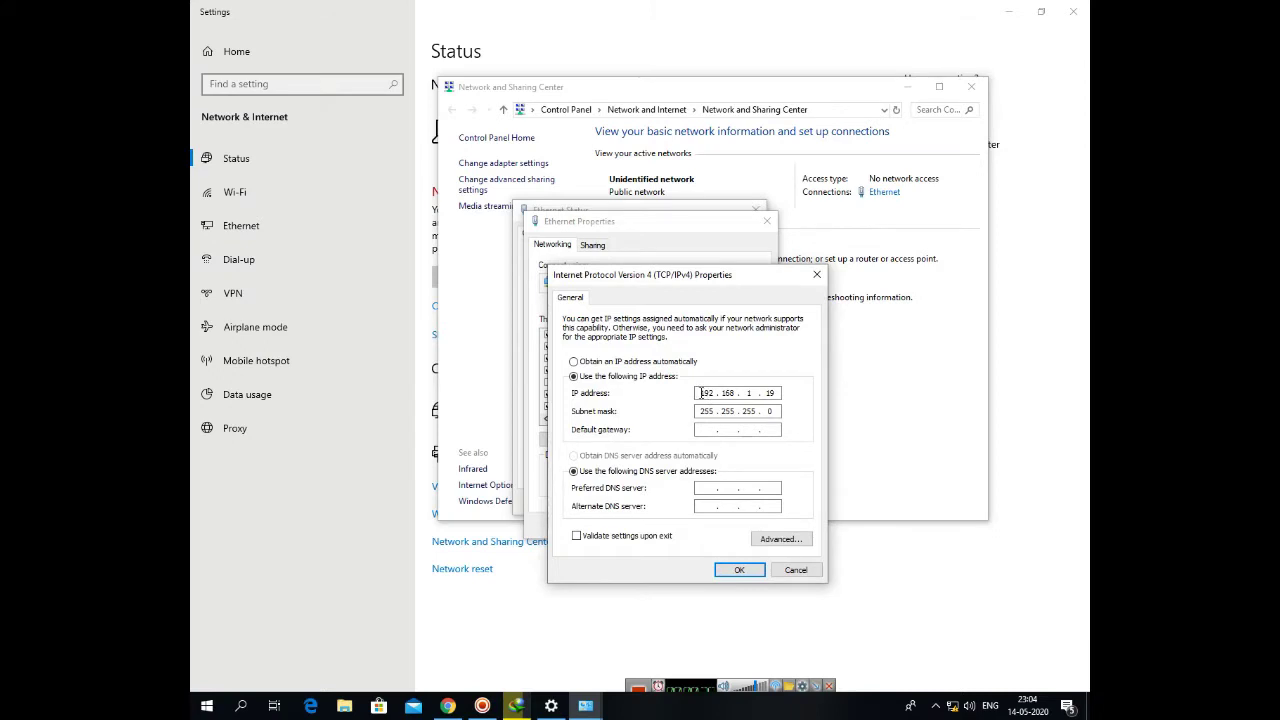
- Confirm the static IPv4 settings and apply the Ethernet adapter properties
double_click(700, 393)
click(736, 393)
click(720, 570)
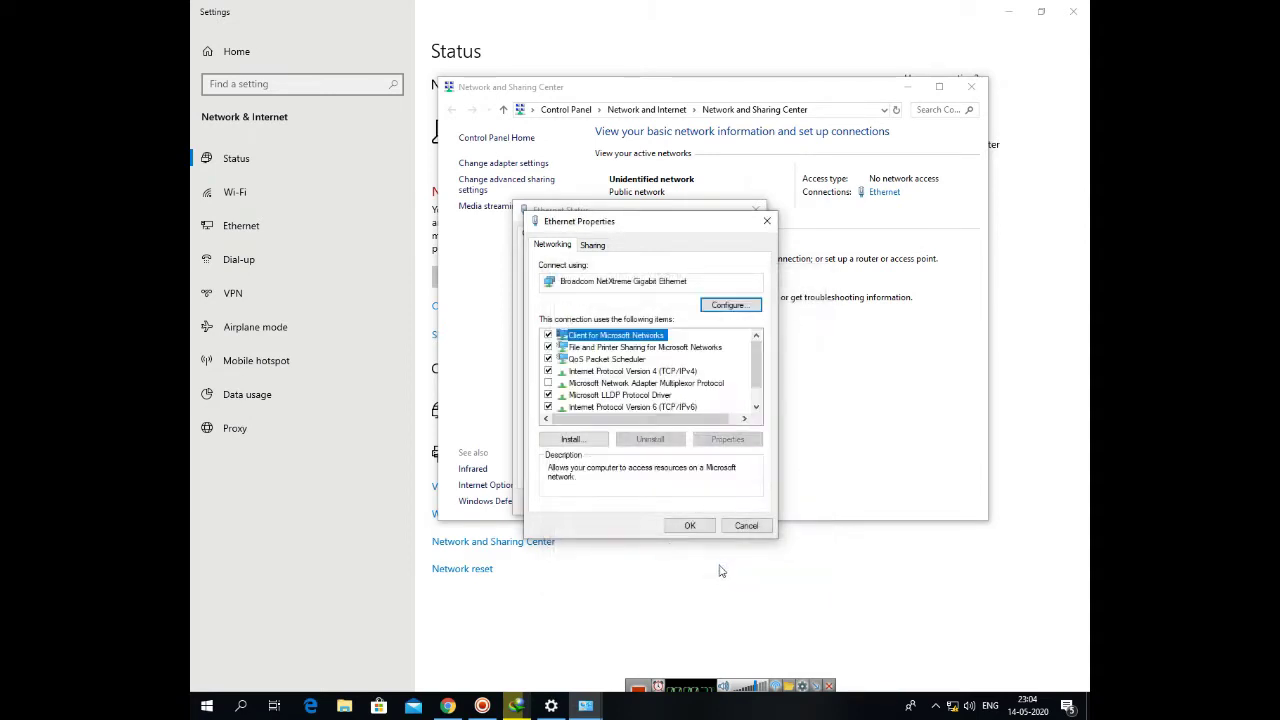
click(688, 526)
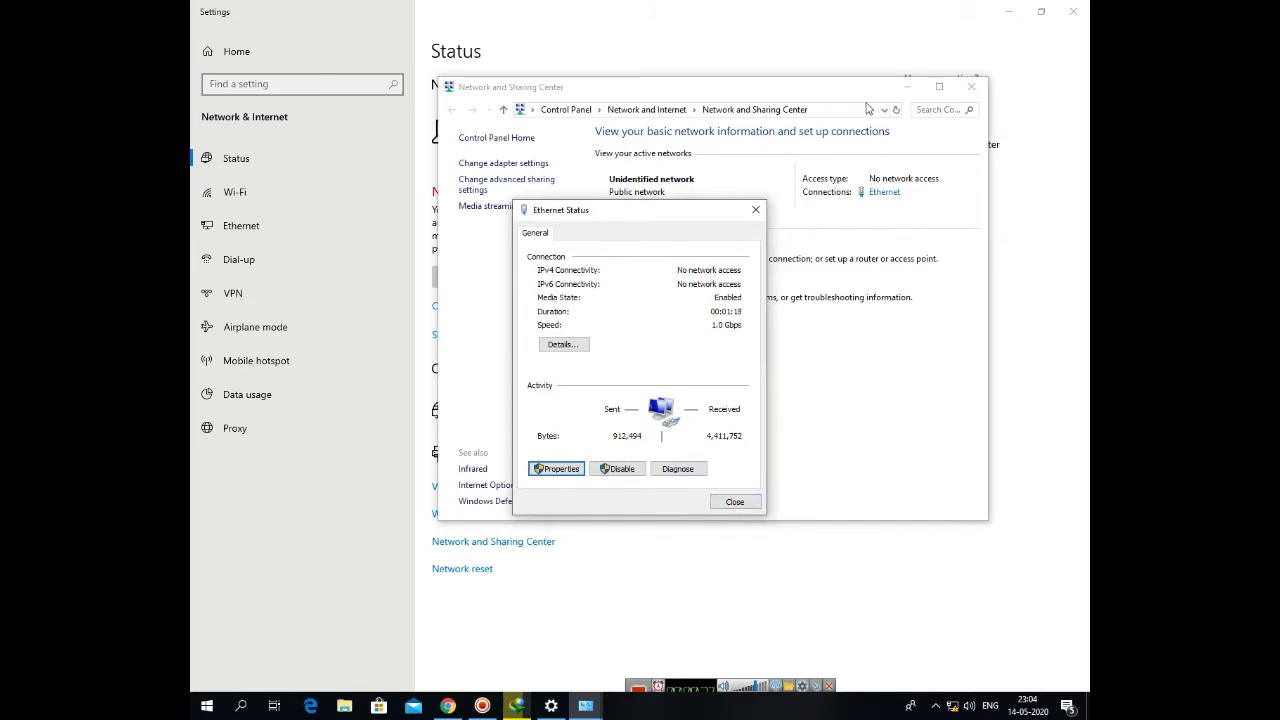
- Close the Ethernet Status window and minimize Network and Sharing Center and Settings
click(733, 502)
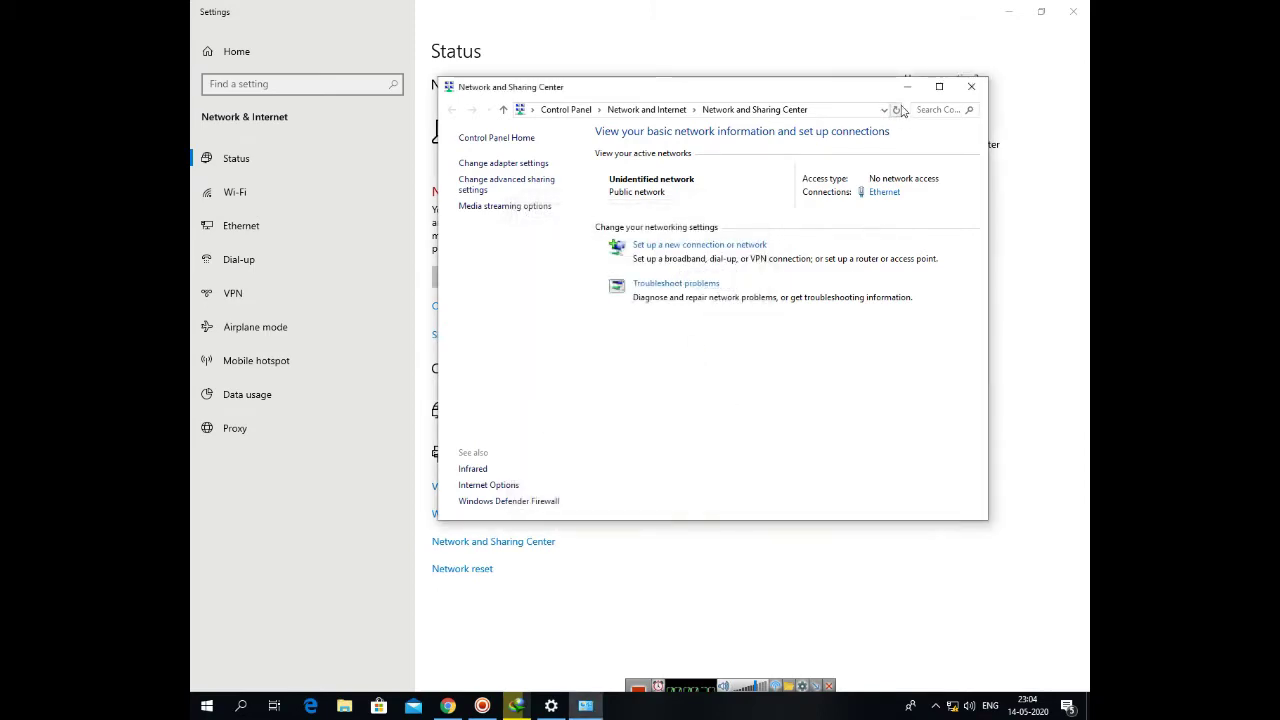
click(907, 86)
click(1008, 11)
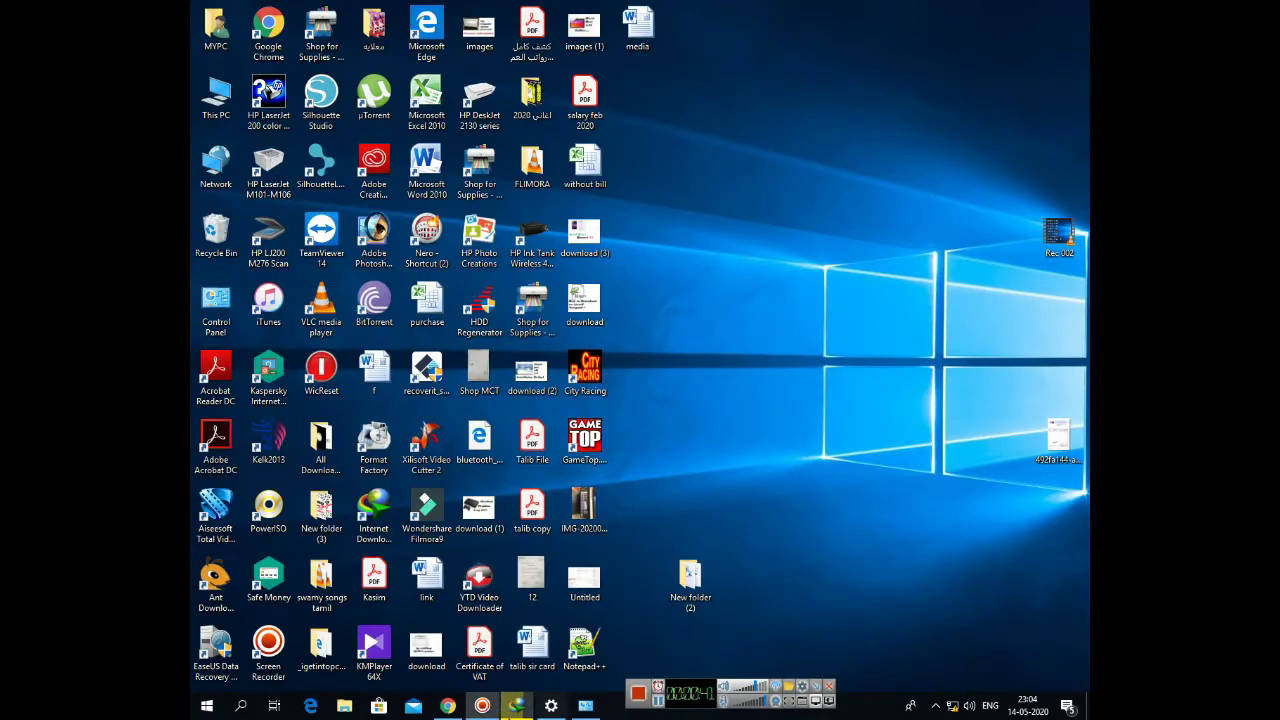
- Load the LiteBeam setup page at 192.168.1.20 past the self-signed certificate warning
click(448, 706)
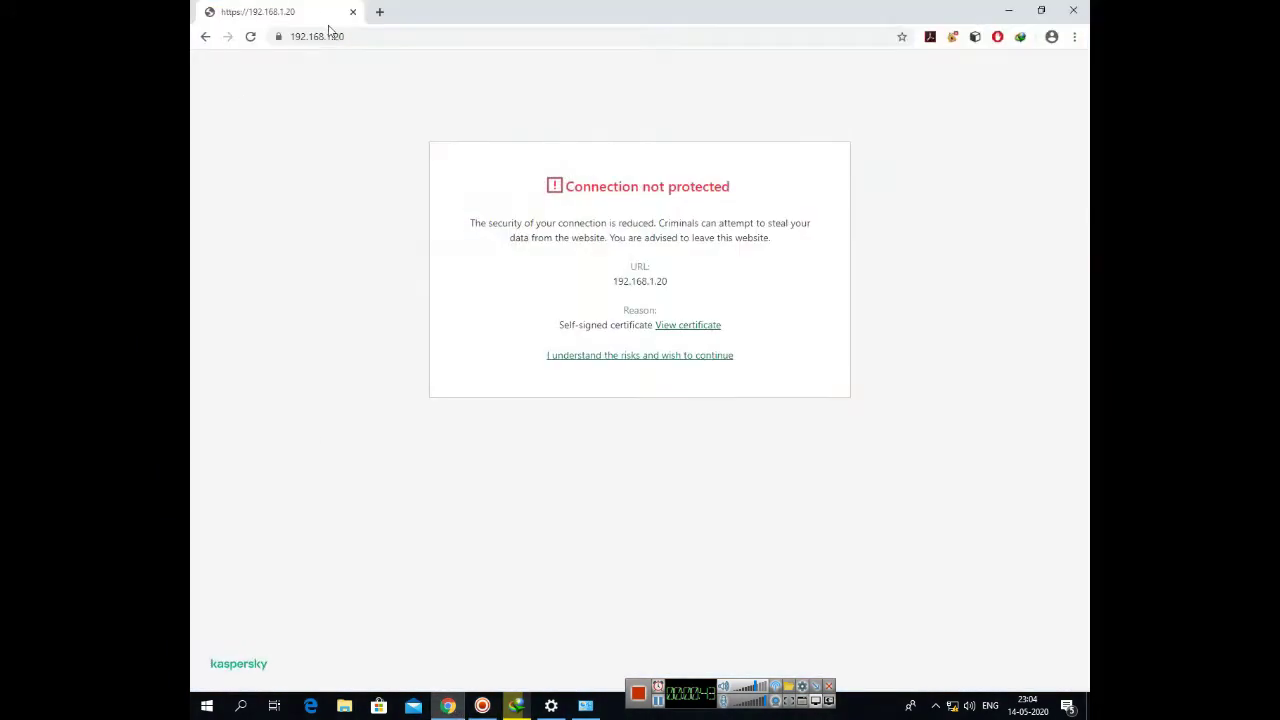
drag(354, 36, 290, 38)
click(278, 101)
click(600, 357)
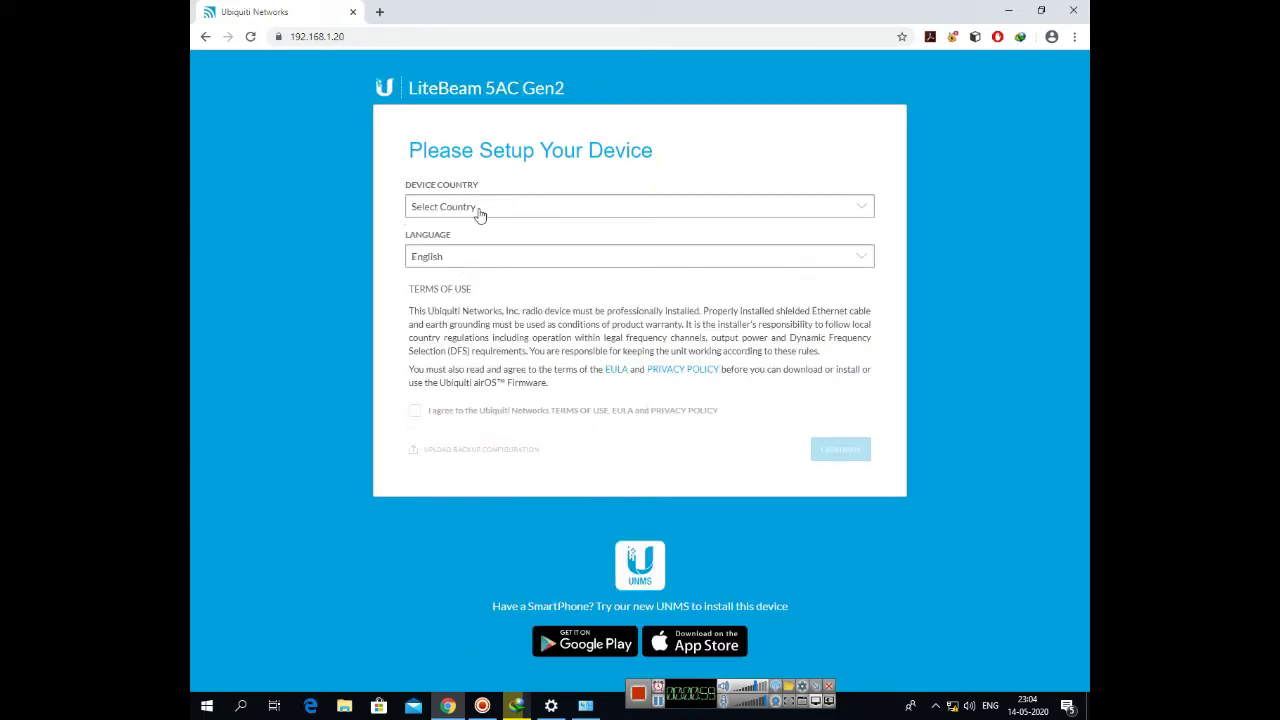
- Set the device country to Oman, accept the terms of use, and continue
click(488, 206)
scroll(531, 331, down, 12)
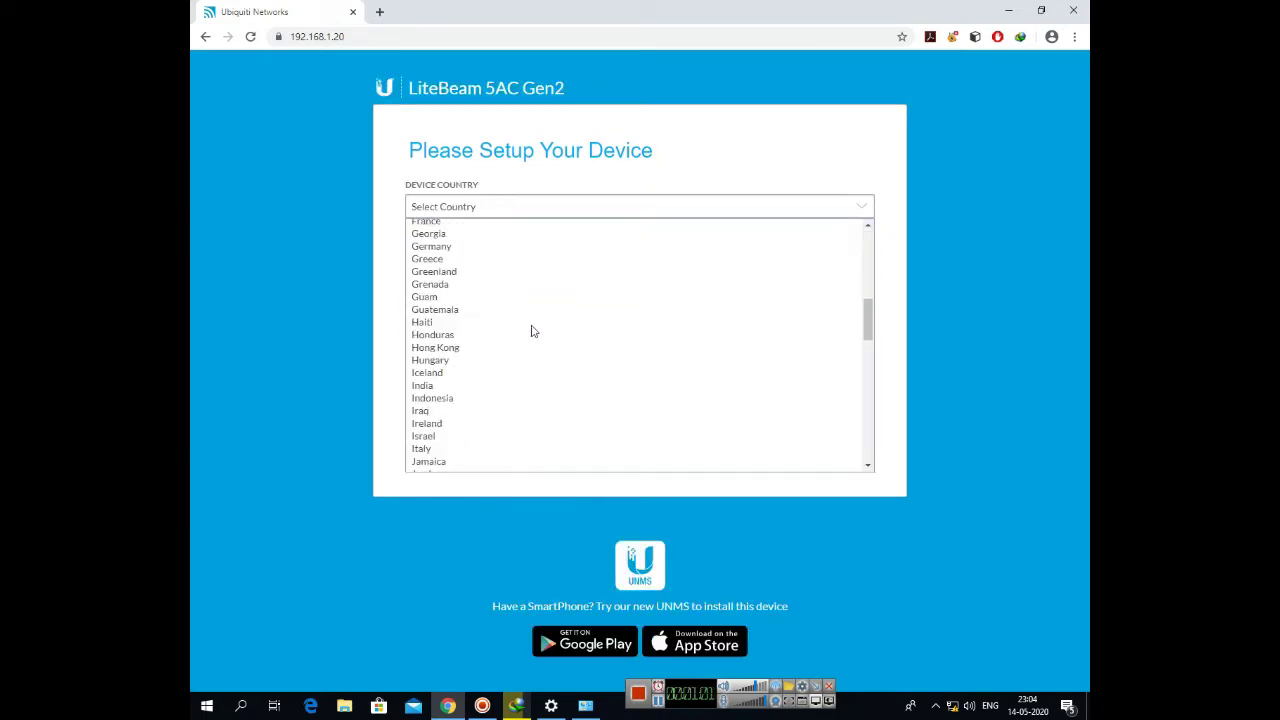
scroll(531, 331, down, 5)
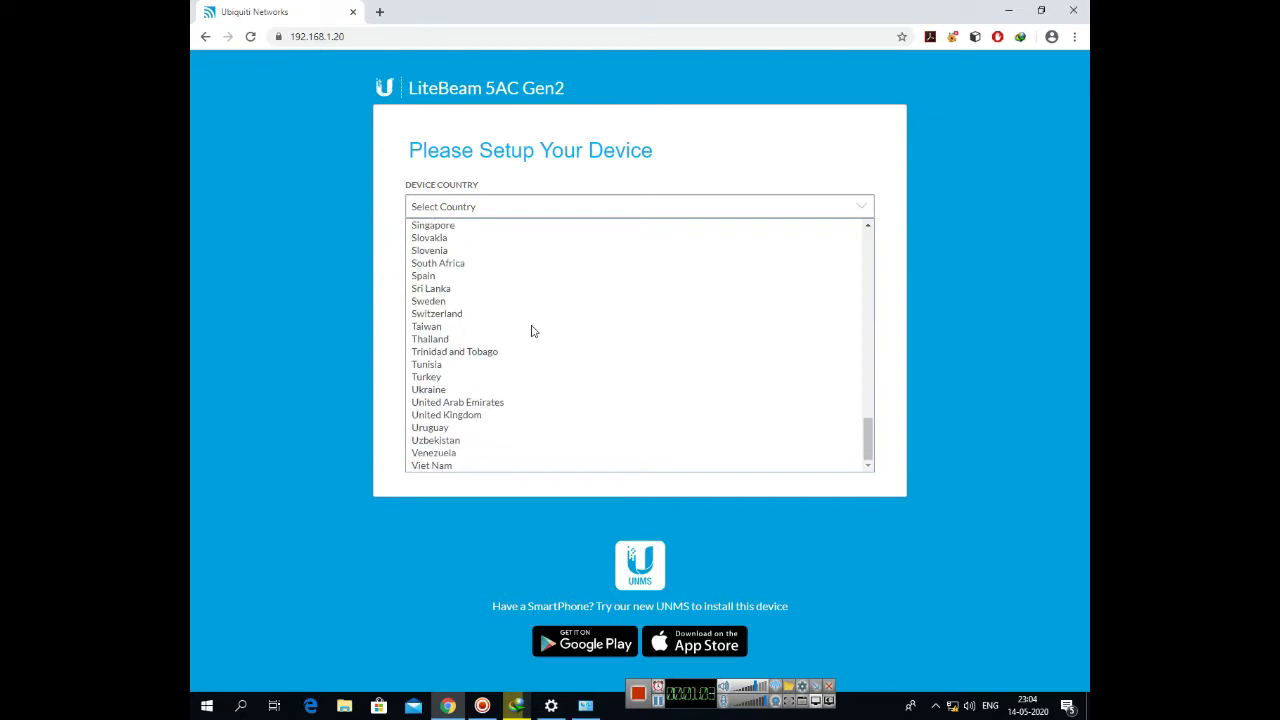
scroll(531, 331, up, 3)
click(428, 317)
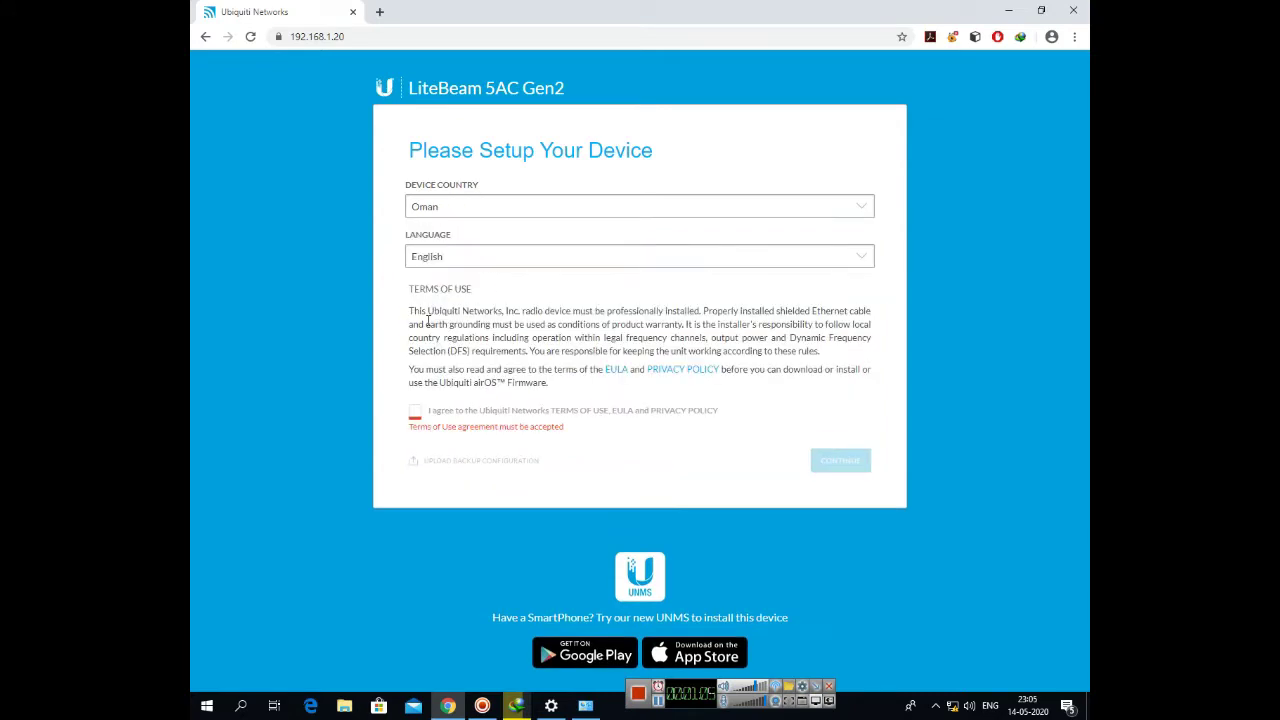
click(415, 411)
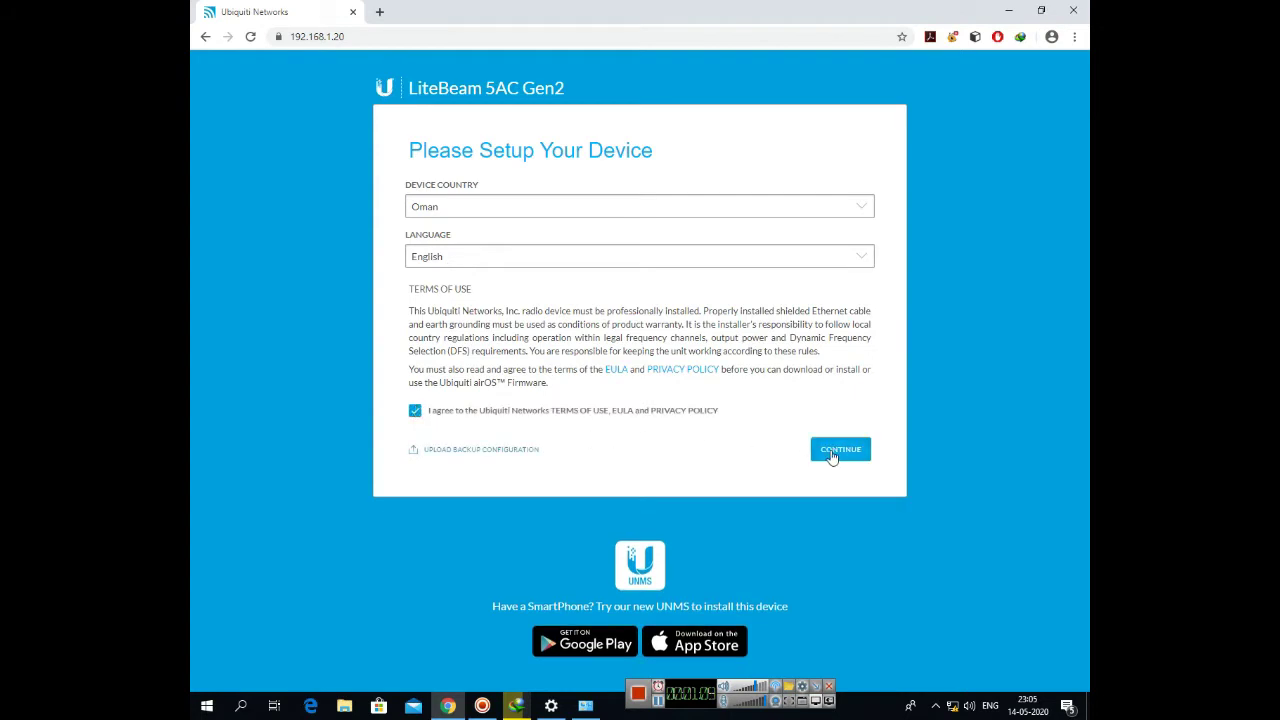
click(830, 450)
- Create the login with username admin and a confirmed password, then save it
click(454, 207)
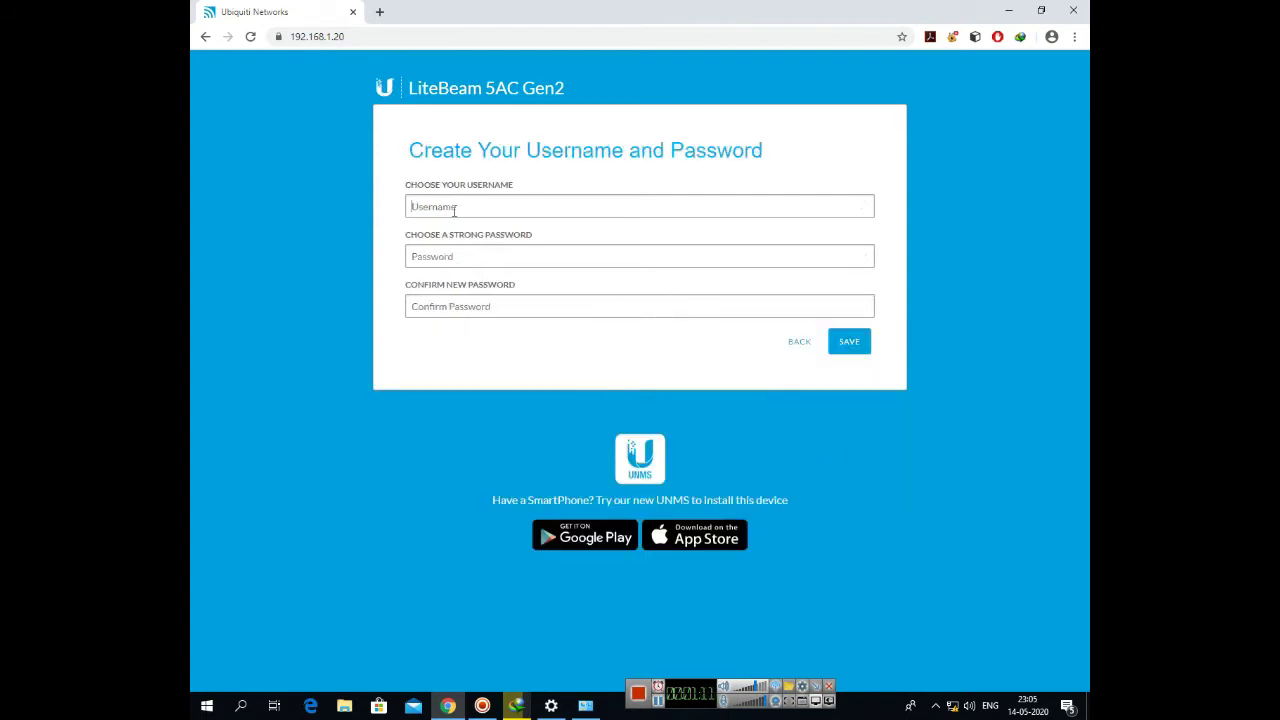
text(admin)
key(Tab)
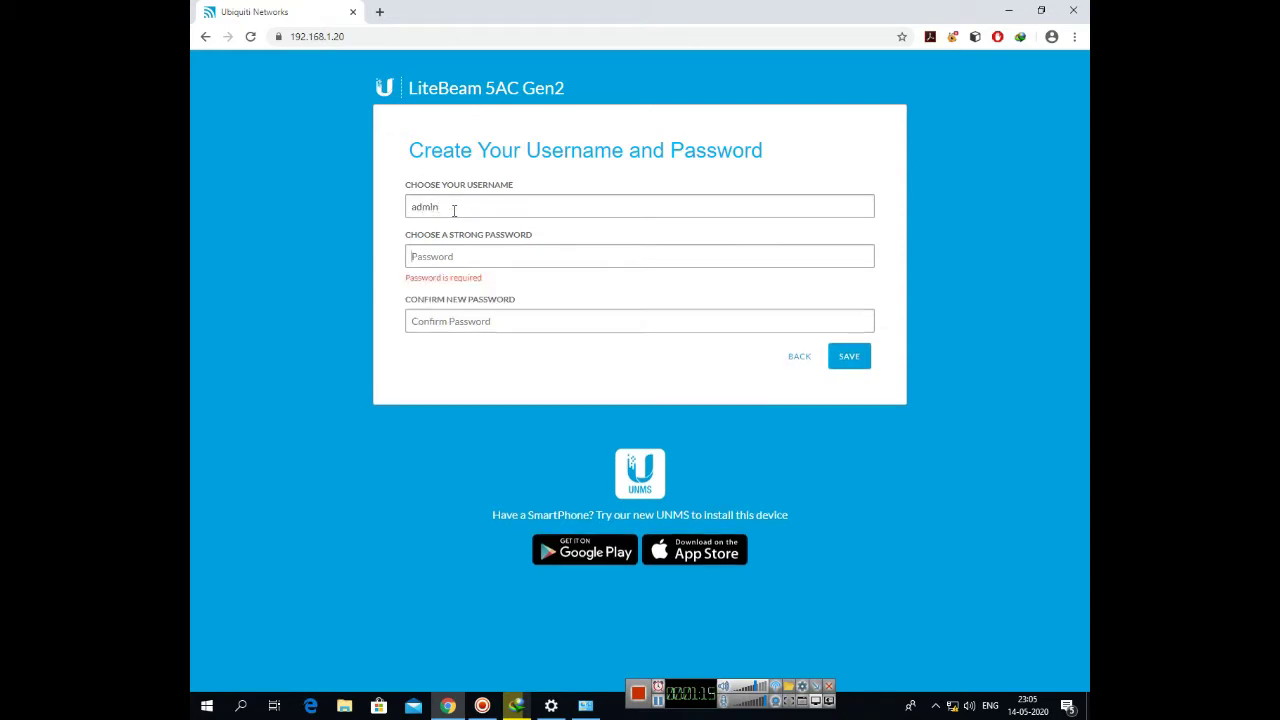
text(*********)
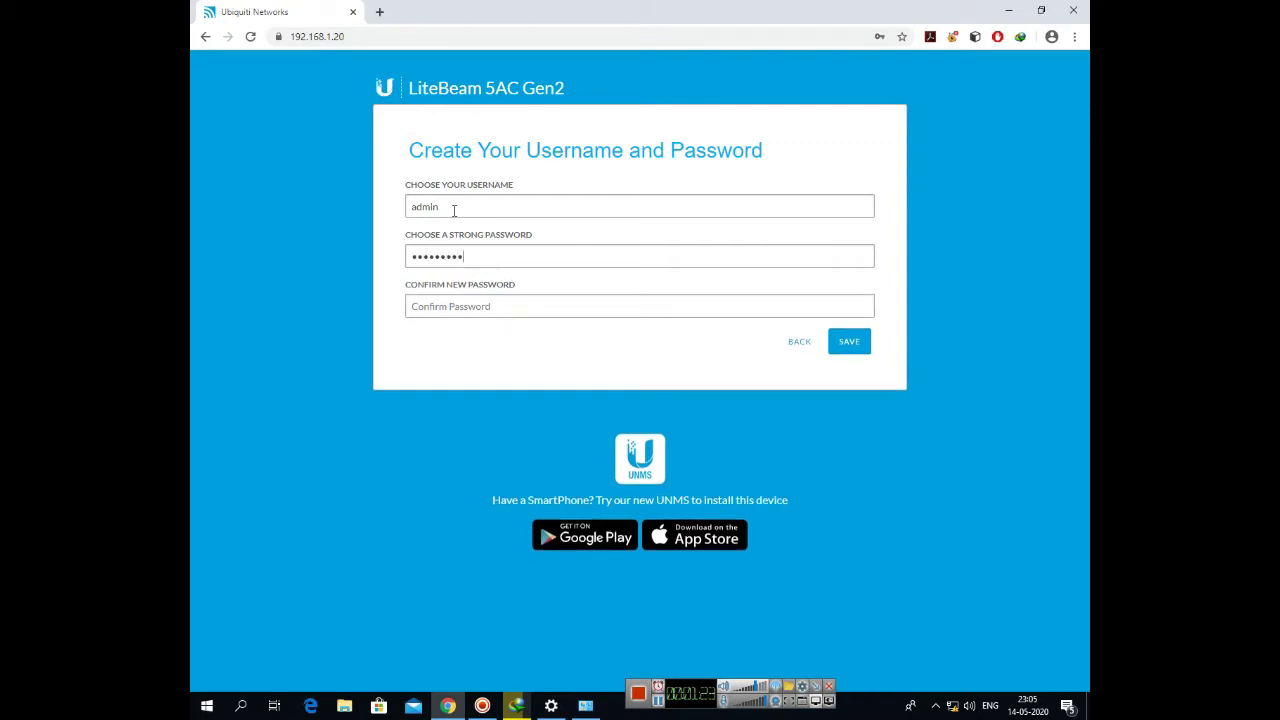
key(Tab)
text(*)
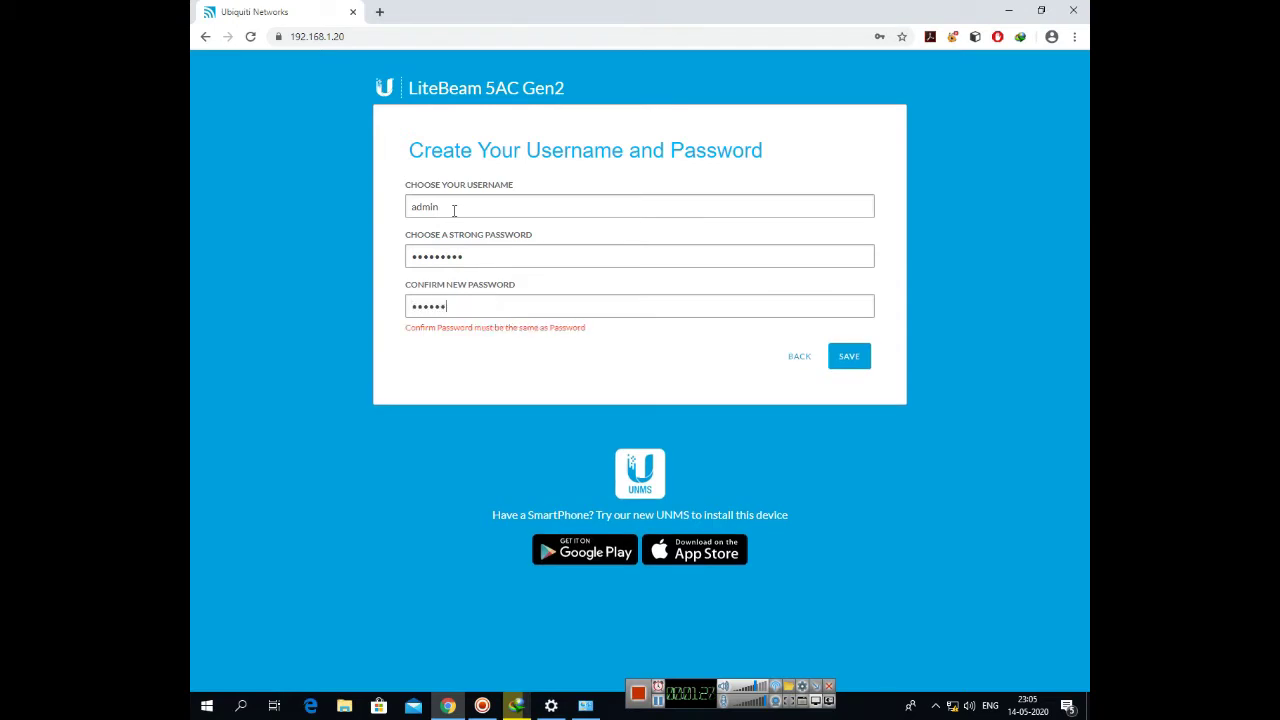
text(********)
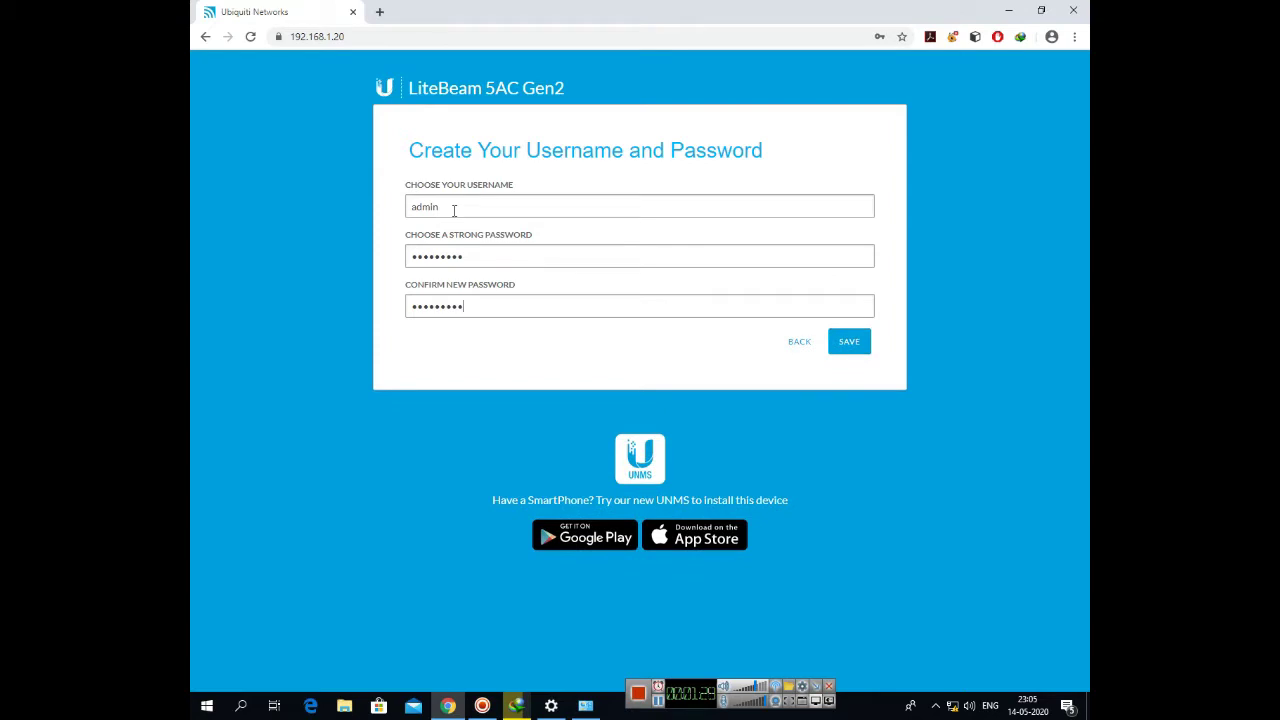
click(855, 343)
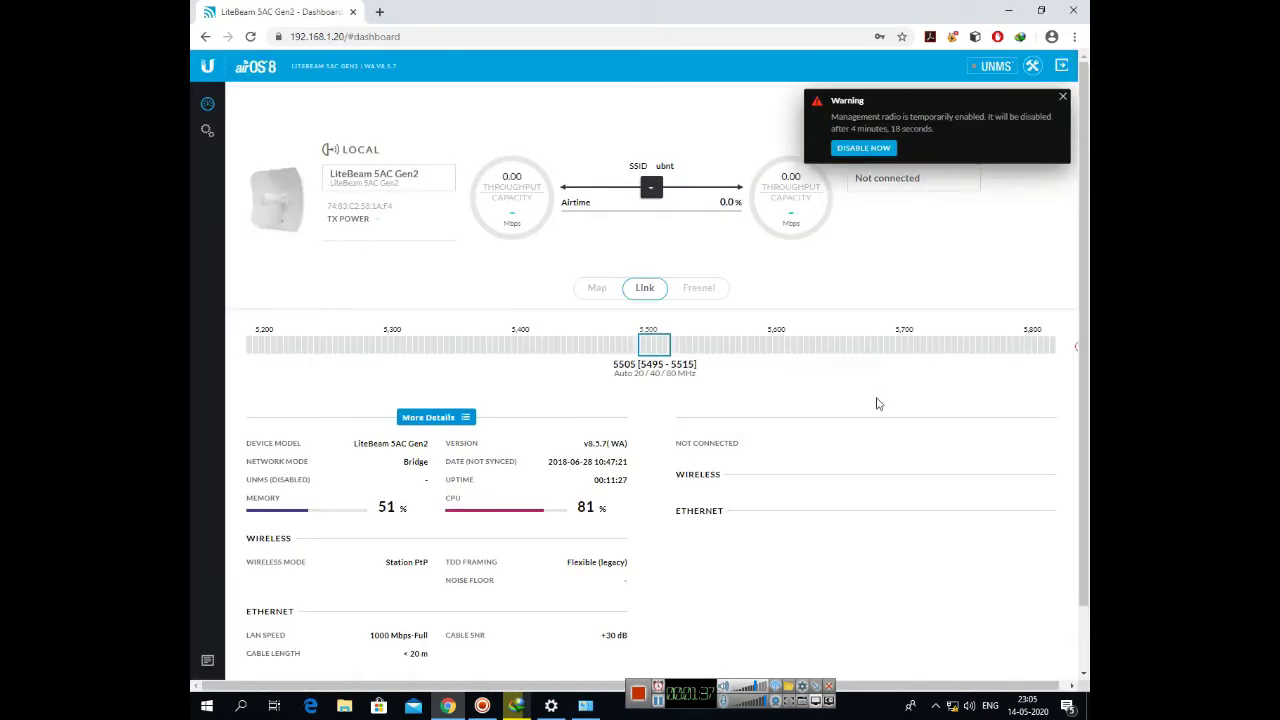
- Dismiss the management radio warning and go to the device's wireless settings
click(1063, 98)
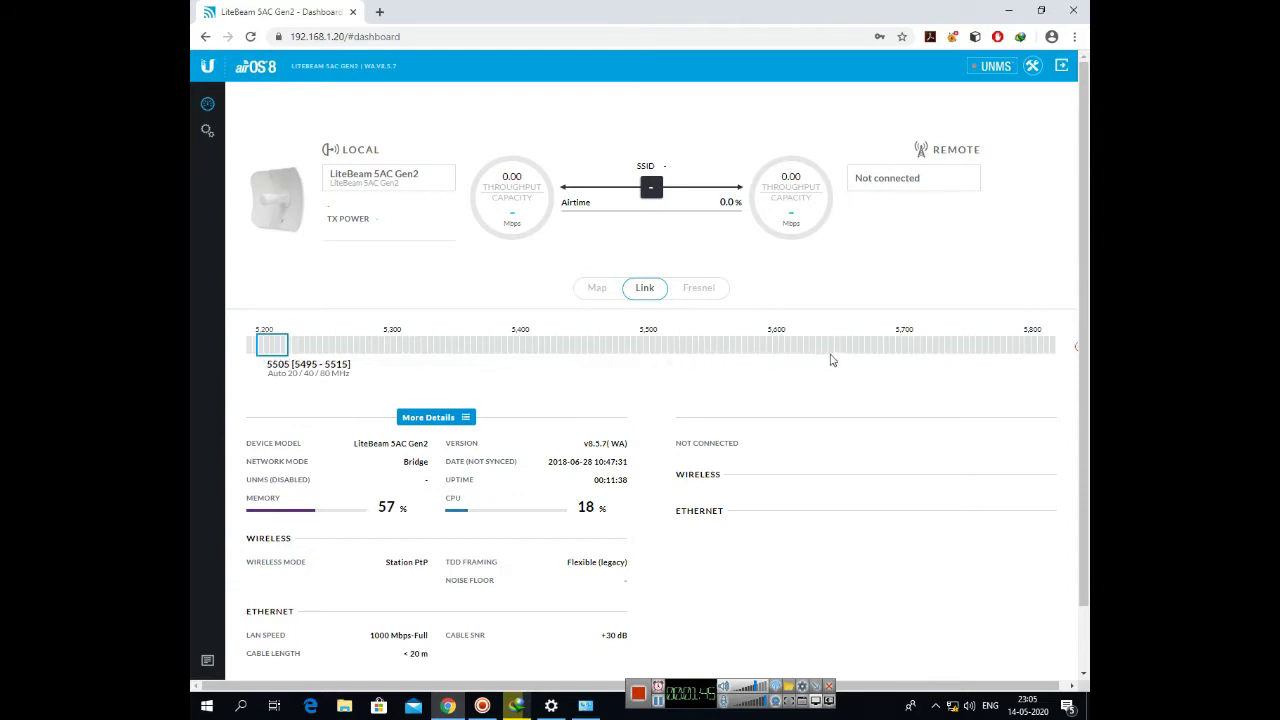
drag(526, 251, 455, 205)
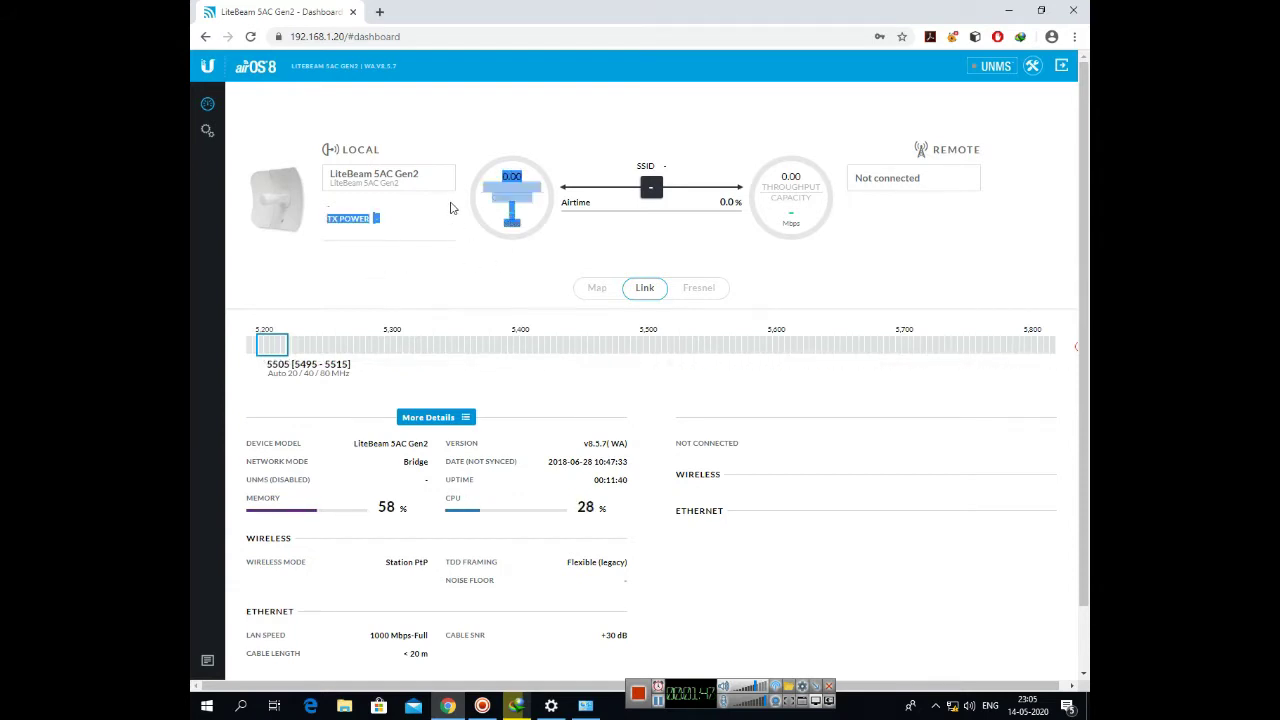
drag(800, 224, 788, 168)
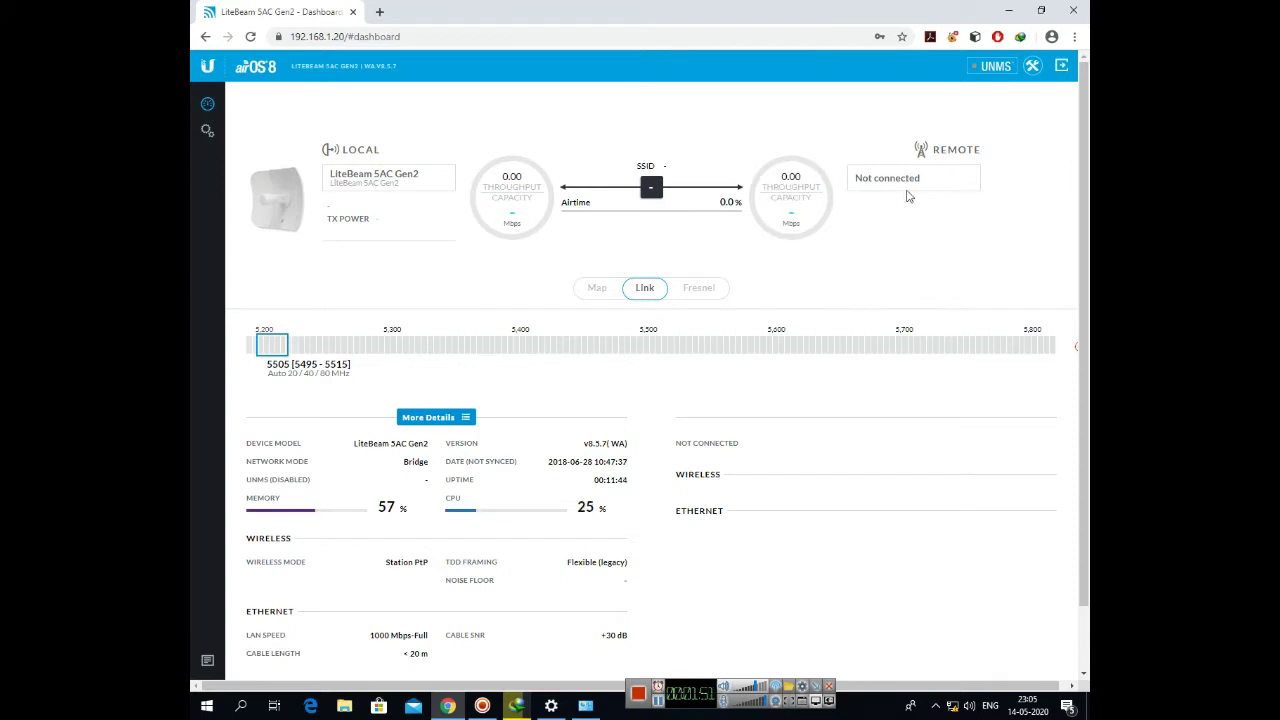
drag(930, 178, 855, 180)
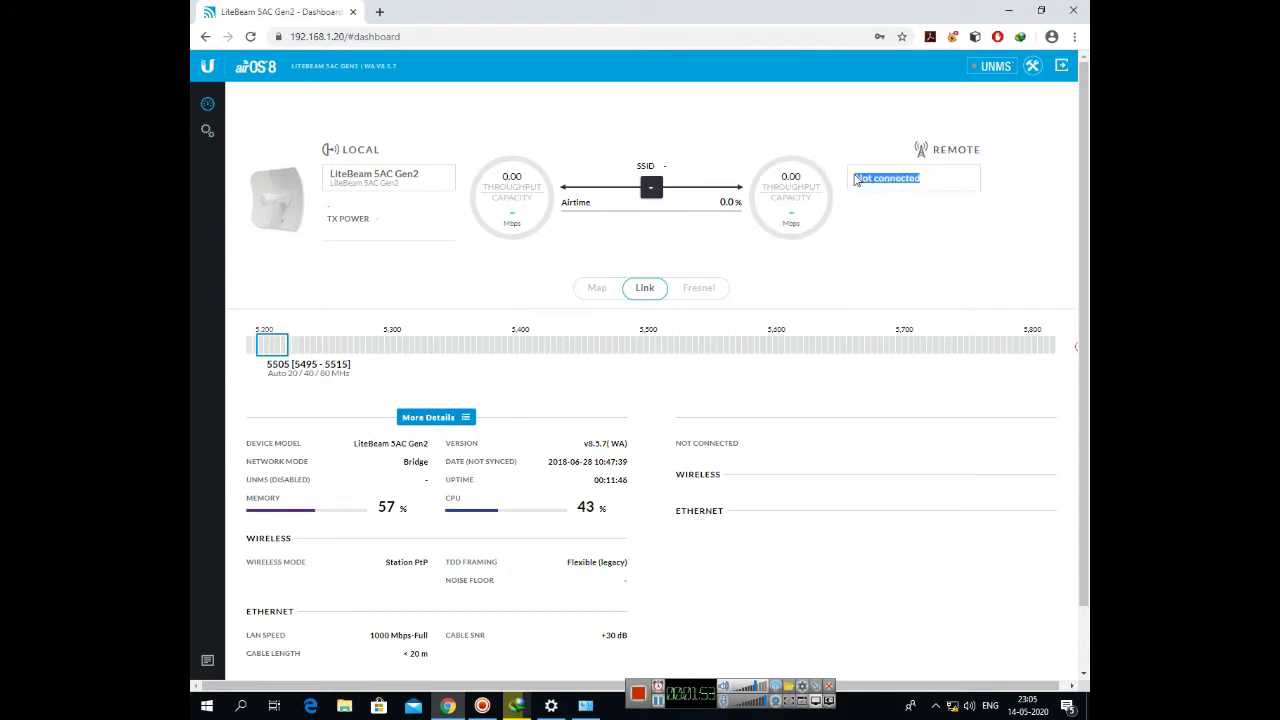
click(207, 134)
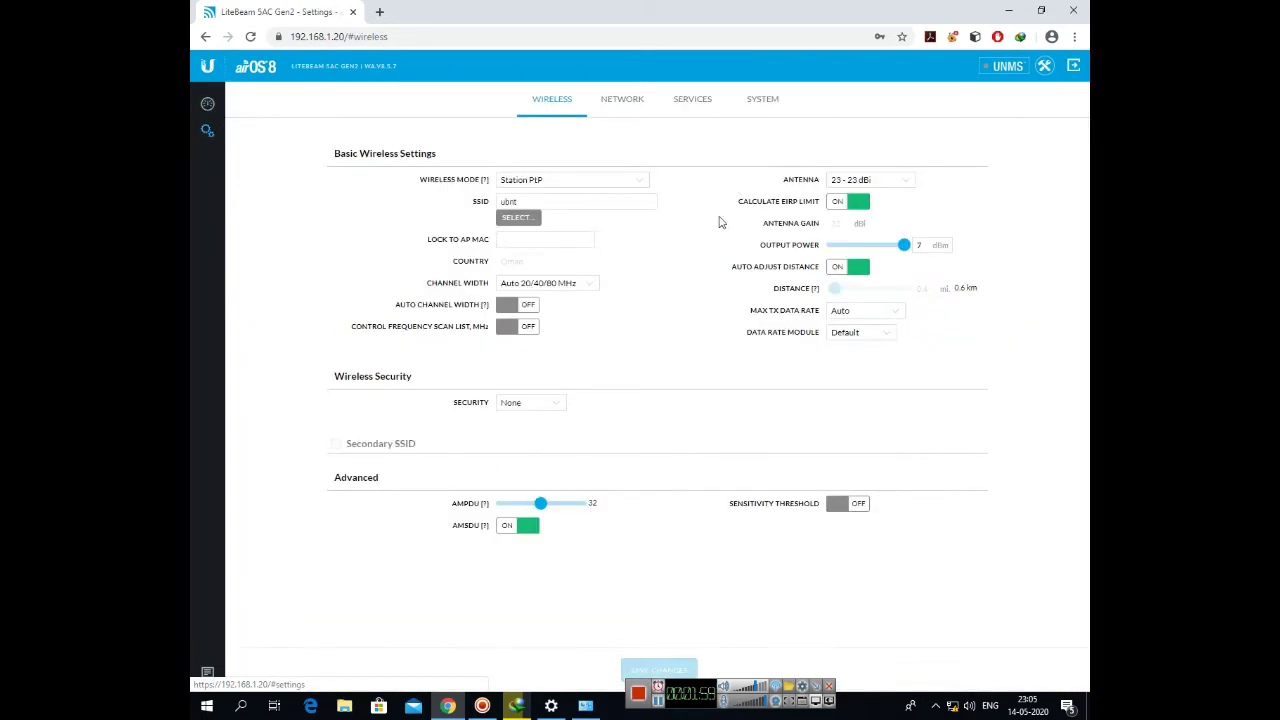
- Set Access Point PtP mode and SSID Myworld, keeping 80 MHz width and Auto center frequency
click(640, 180)
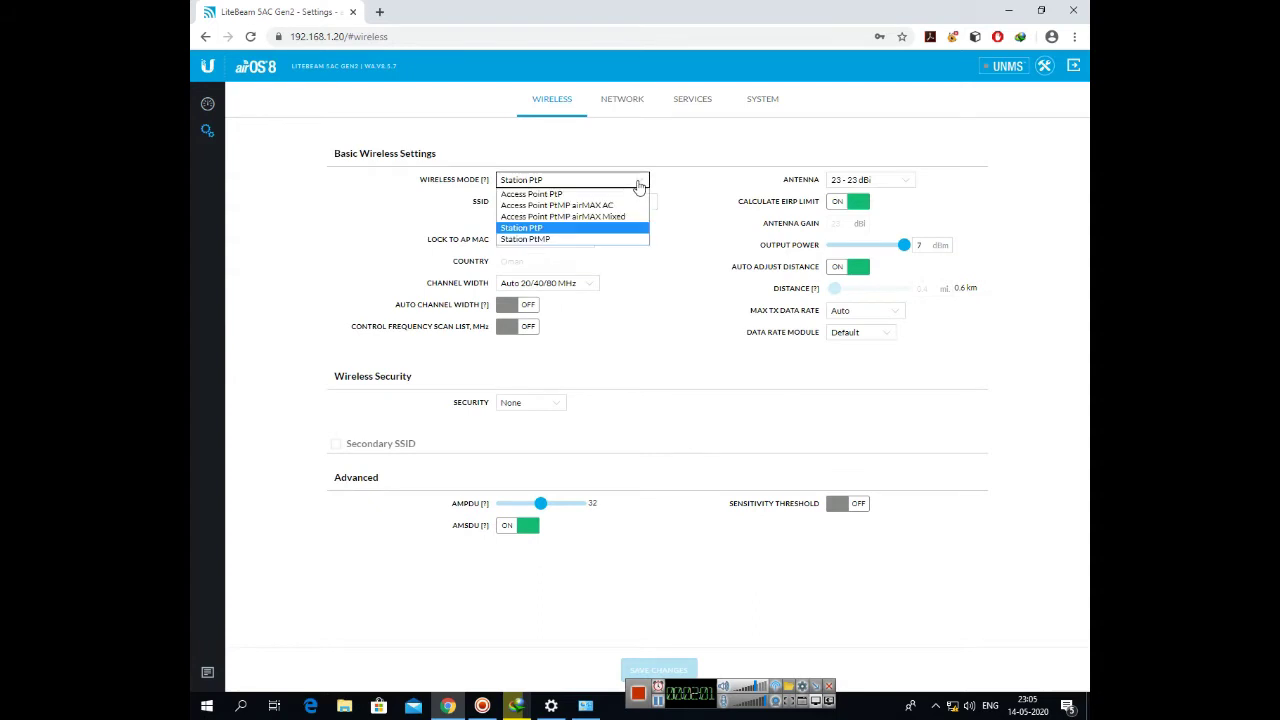
click(563, 195)
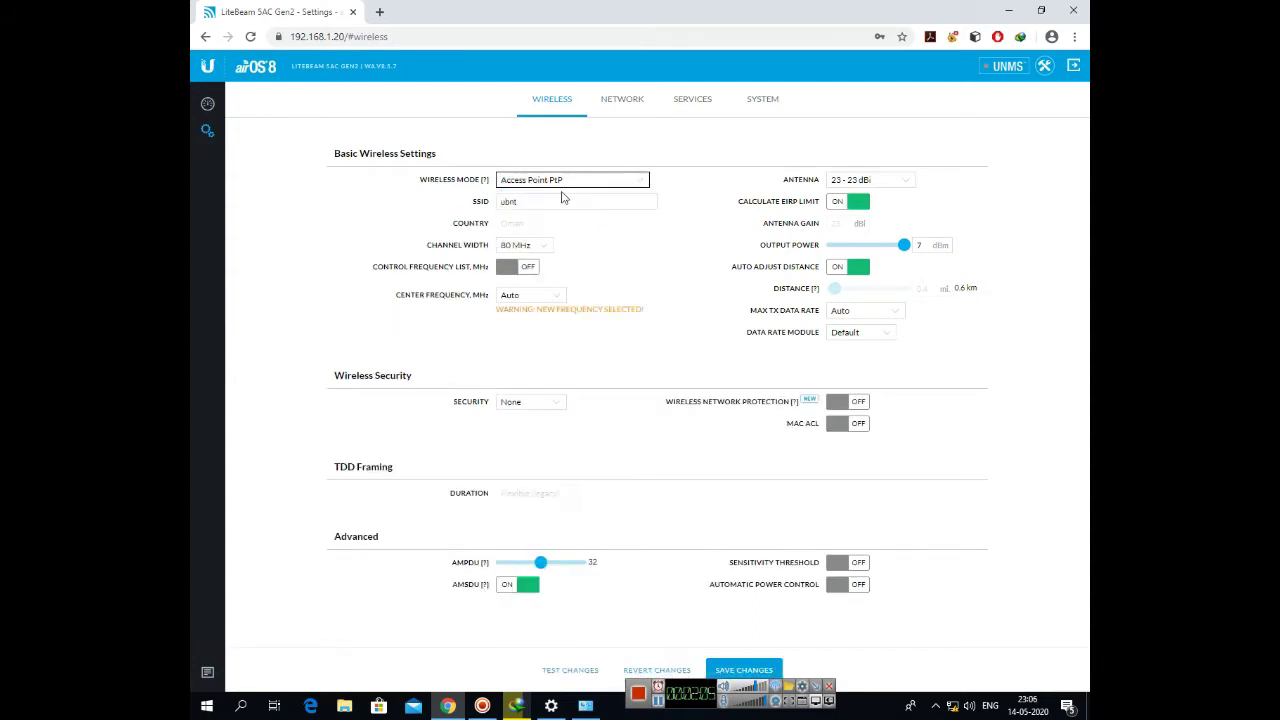
drag(536, 201, 493, 213)
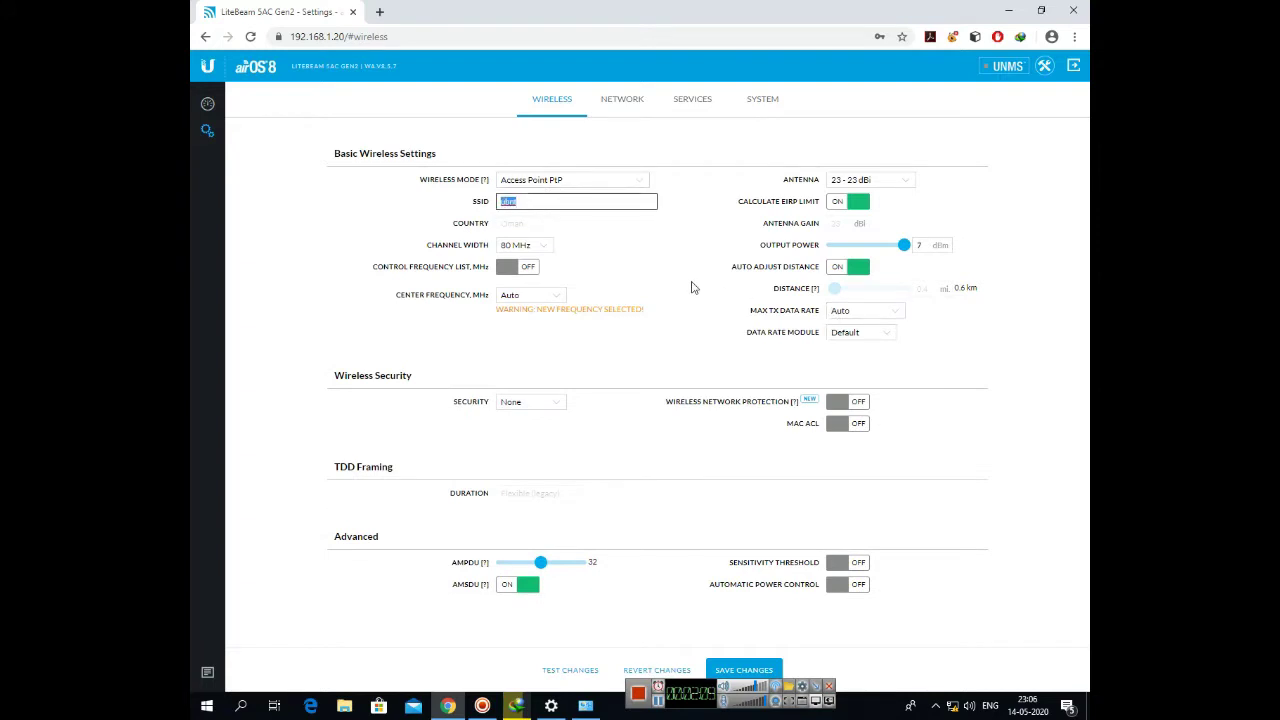
text(Myworld)
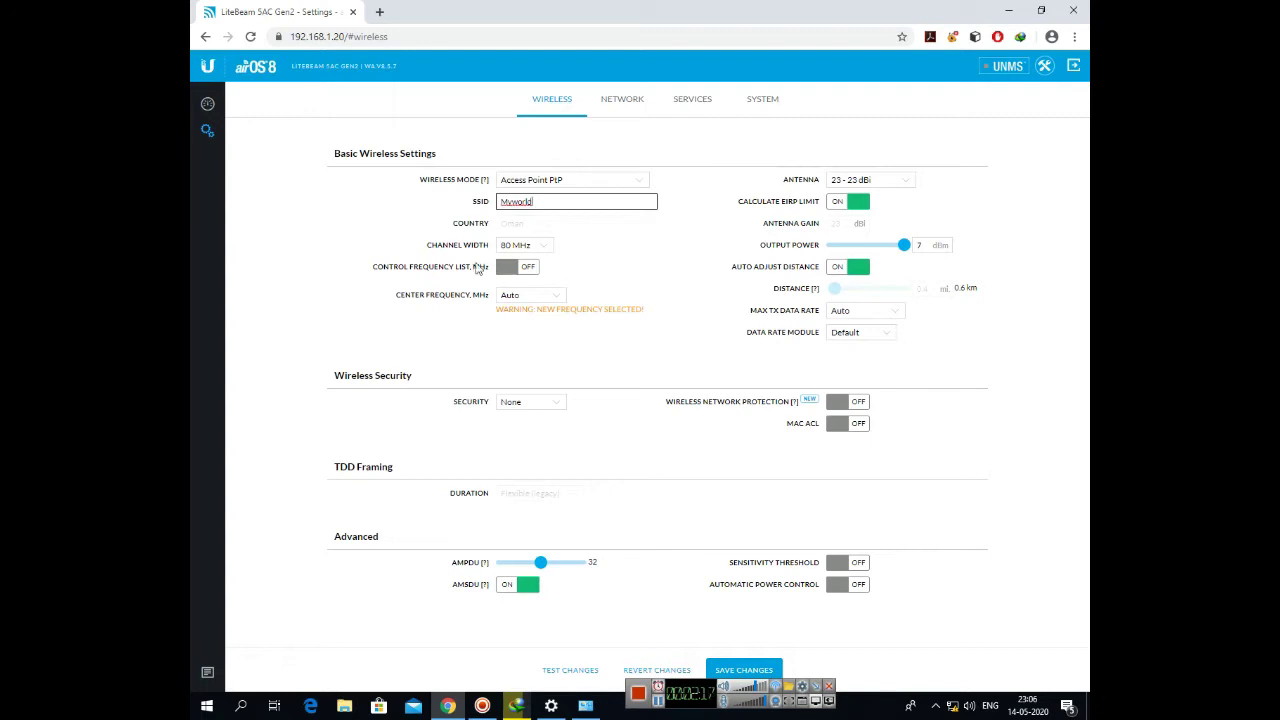
click(547, 248)
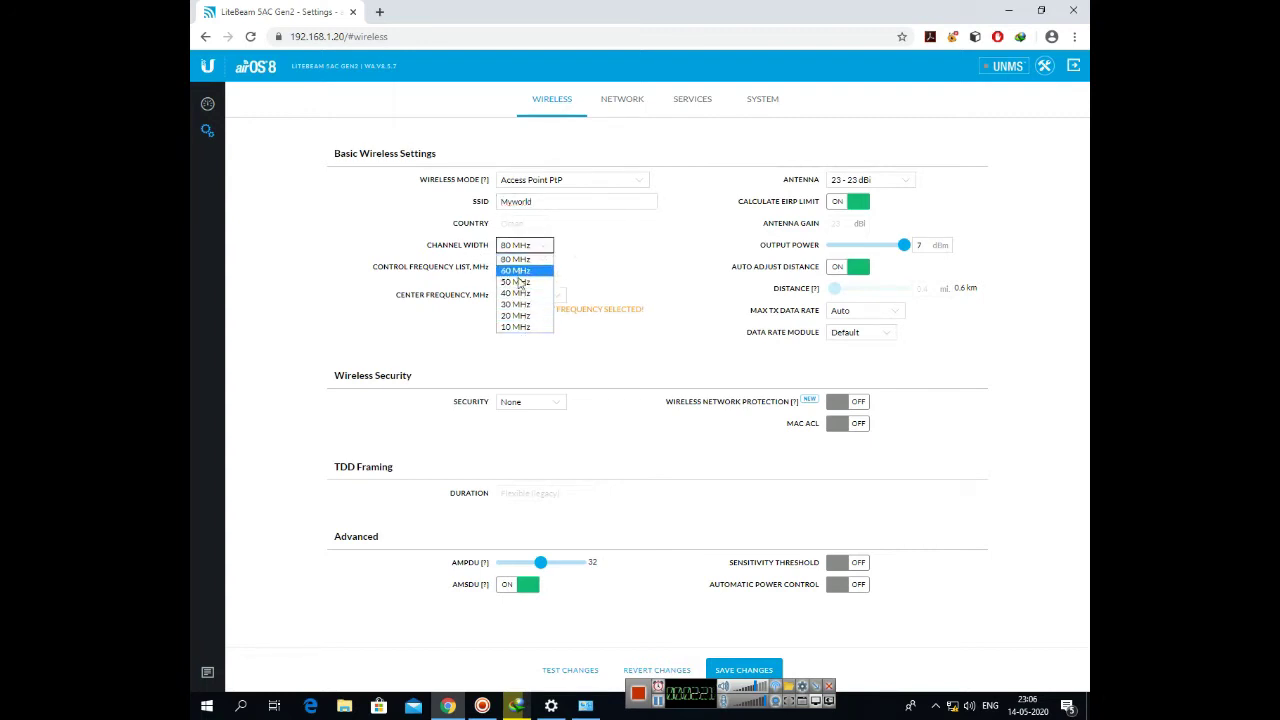
click(519, 260)
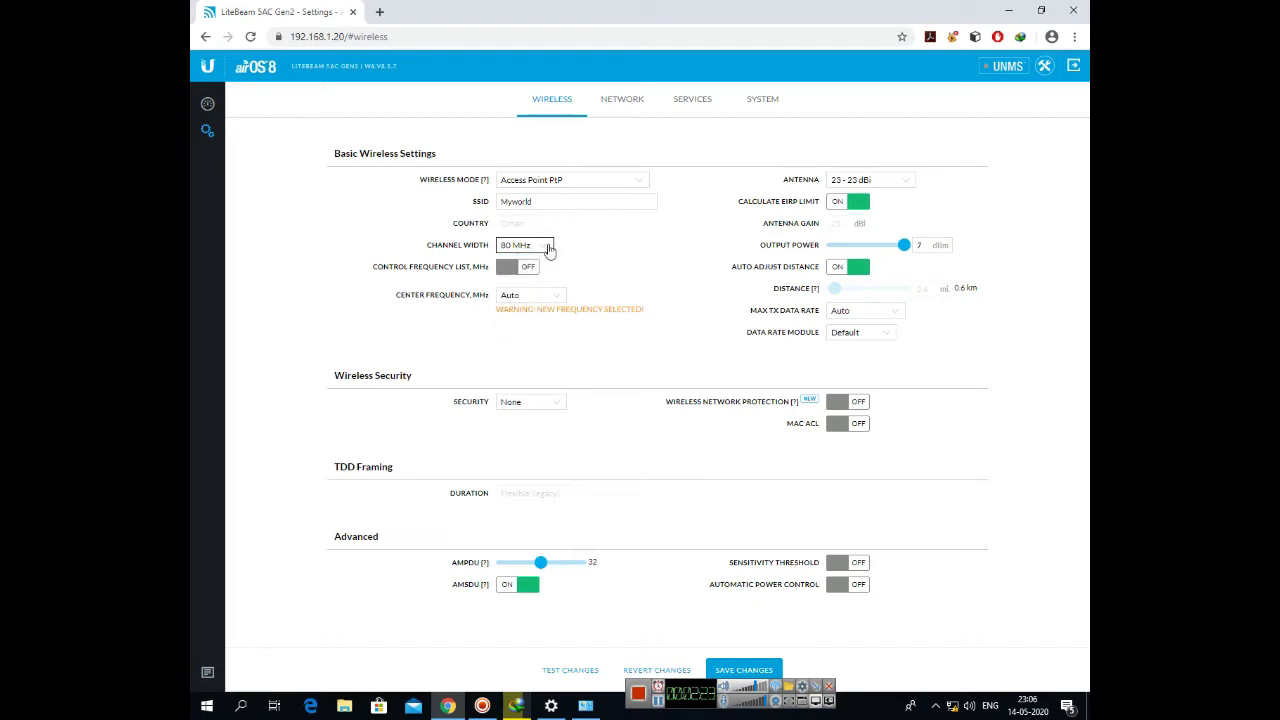
click(545, 300)
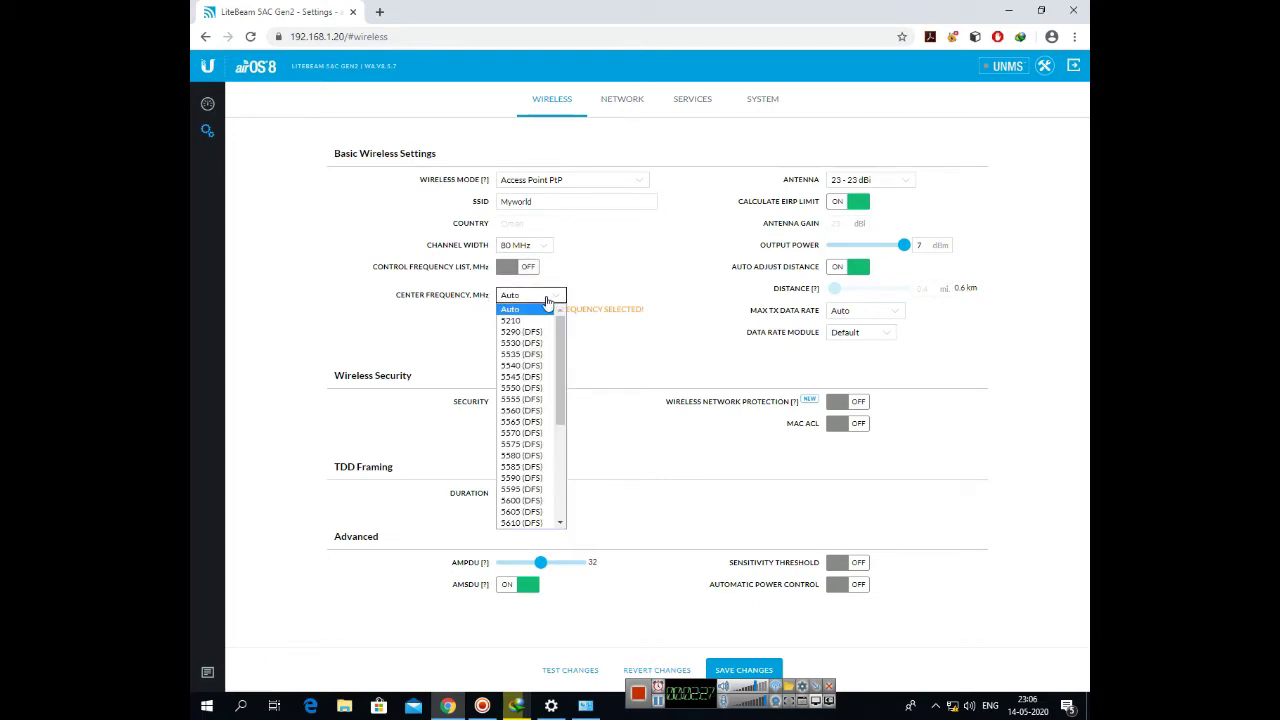
click(546, 300)
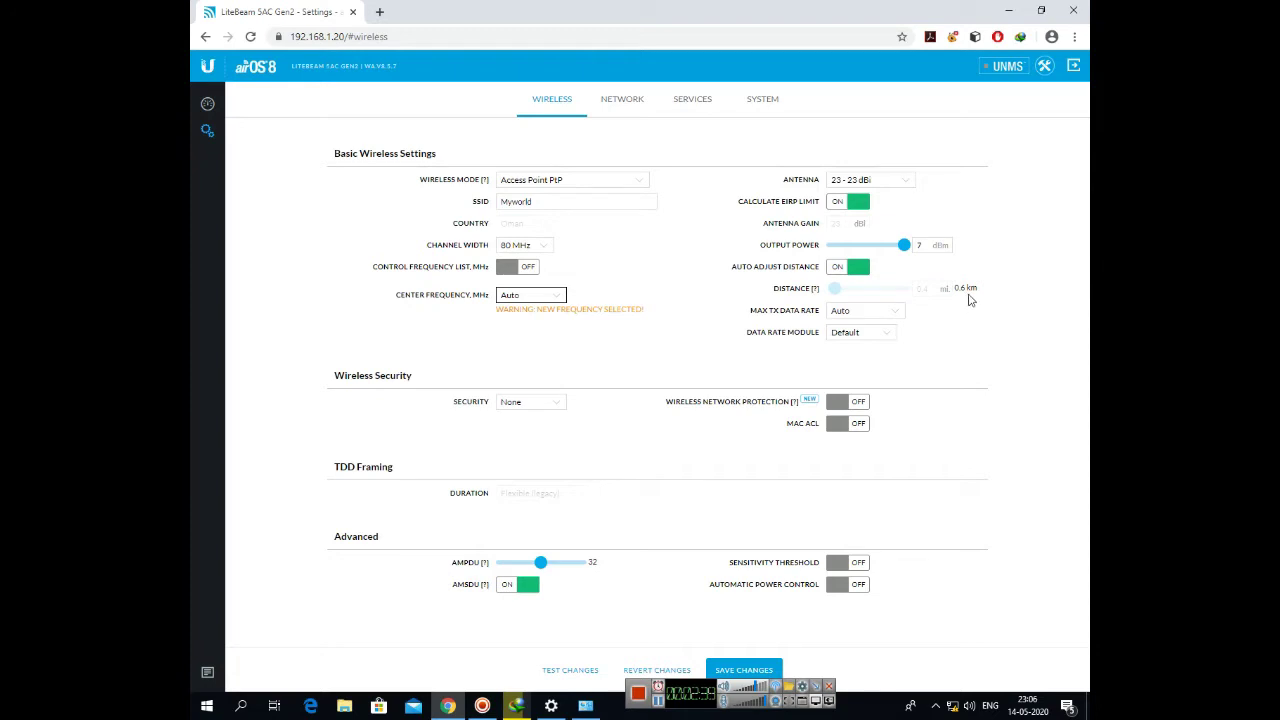
- Try manual link distances of 14.4 and 4.5 miles, then leave Auto Adjust Distance on
click(852, 269)
drag(845, 292, 908, 300)
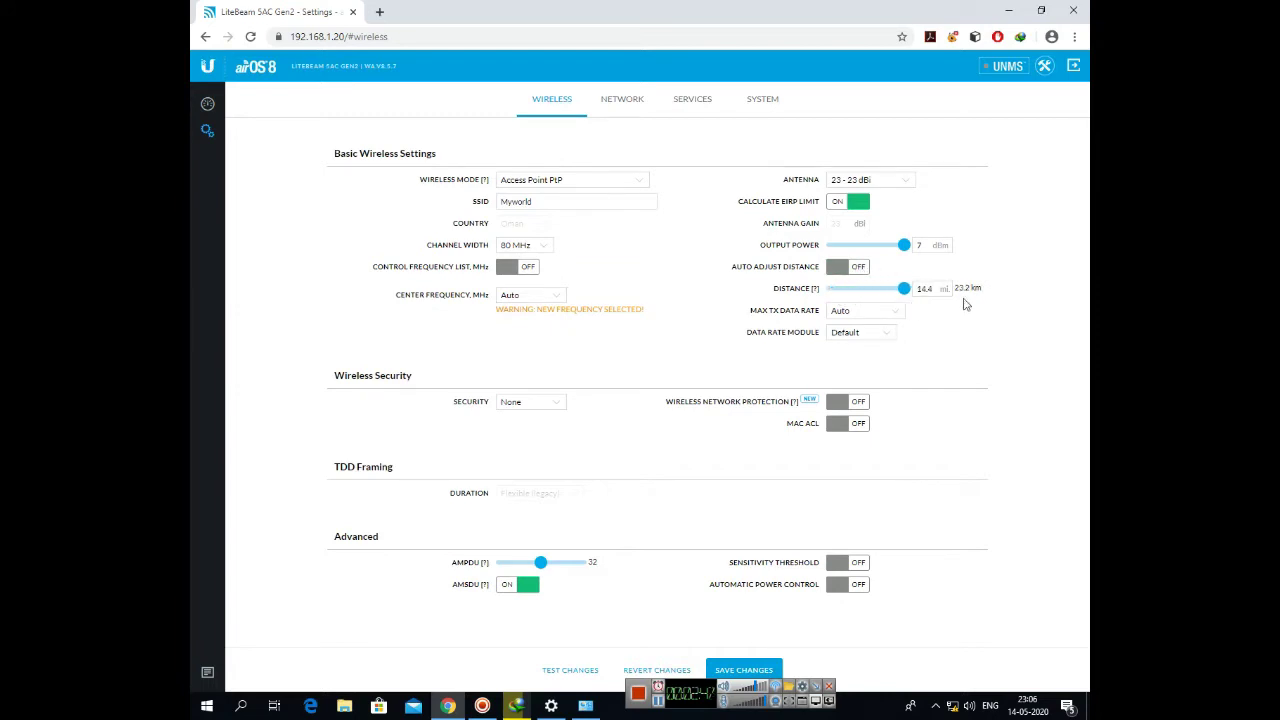
click(849, 271)
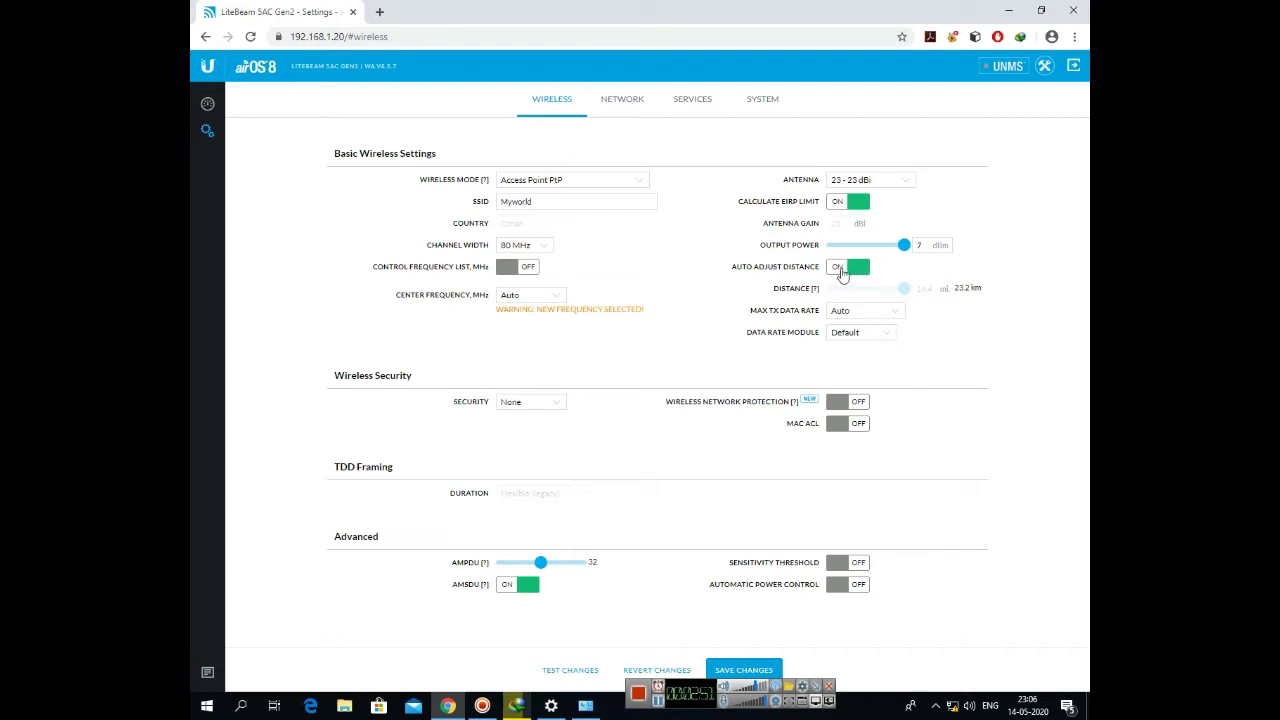
click(843, 268)
drag(903, 290, 855, 289)
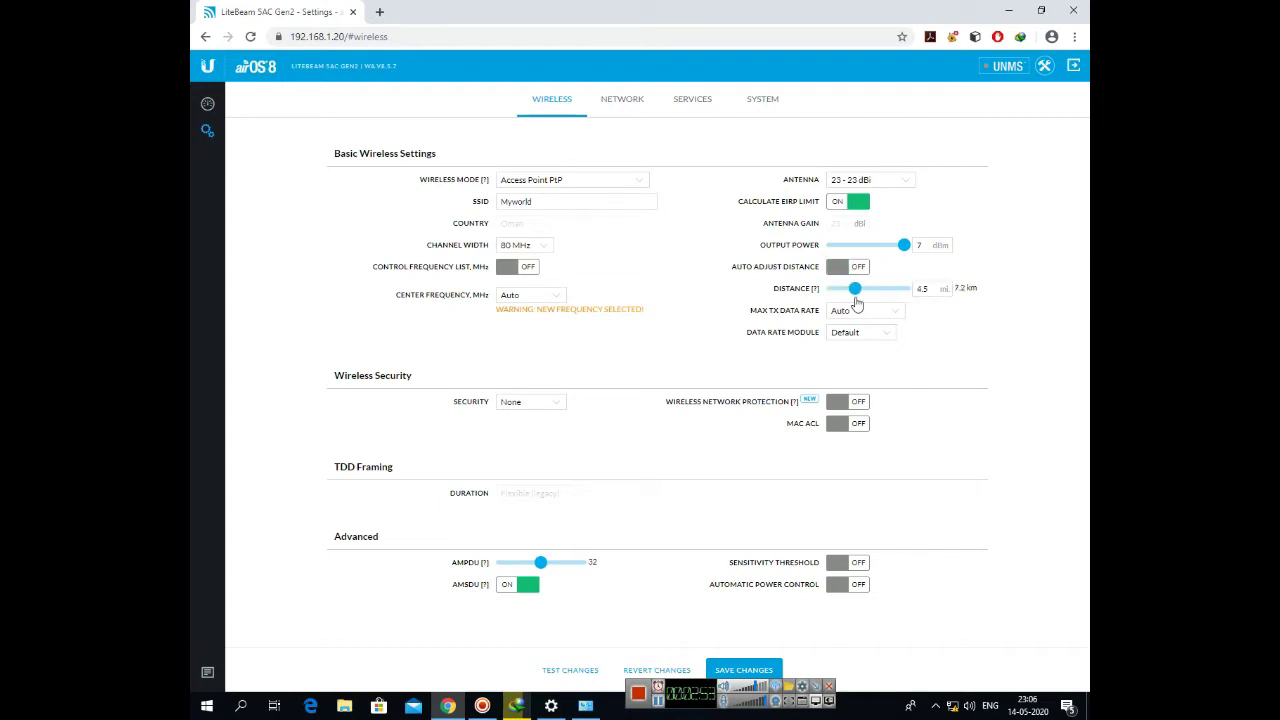
click(843, 270)
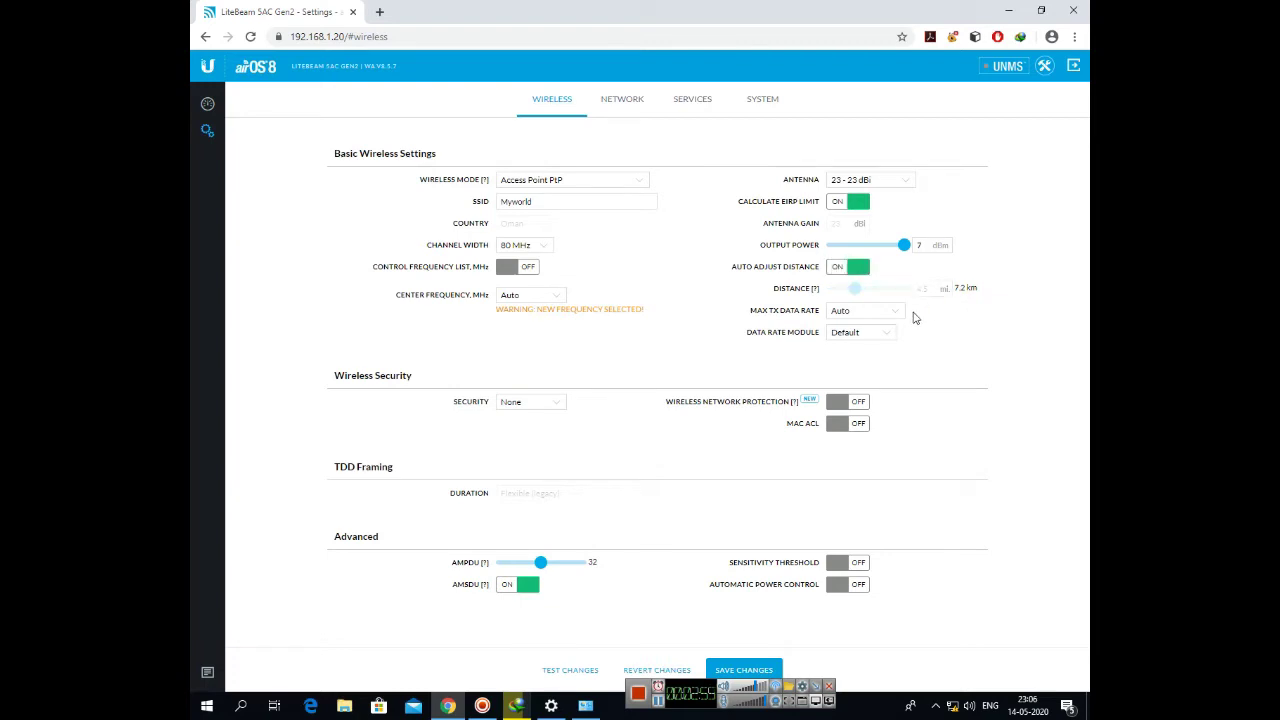
- Set WPA2-AES security with a PSK preshared key, save, and disable the management radio
click(520, 404)
click(530, 427)
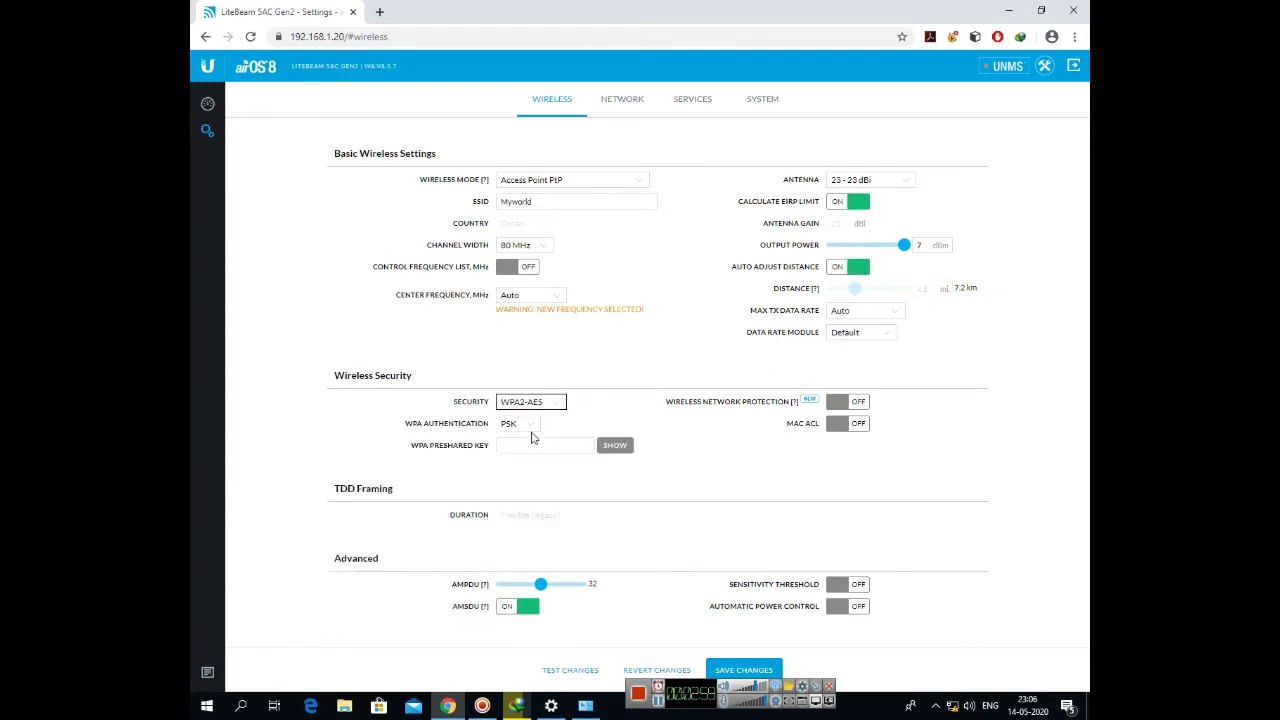
click(520, 428)
click(522, 431)
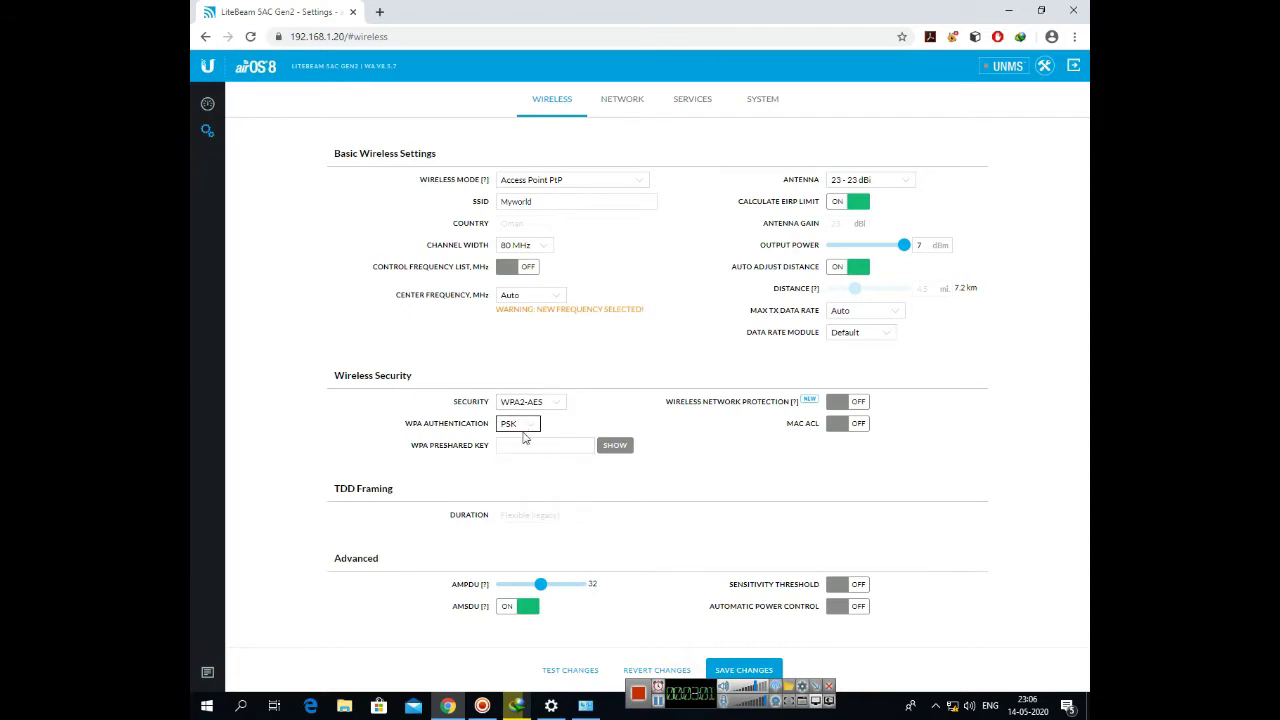
click(523, 441)
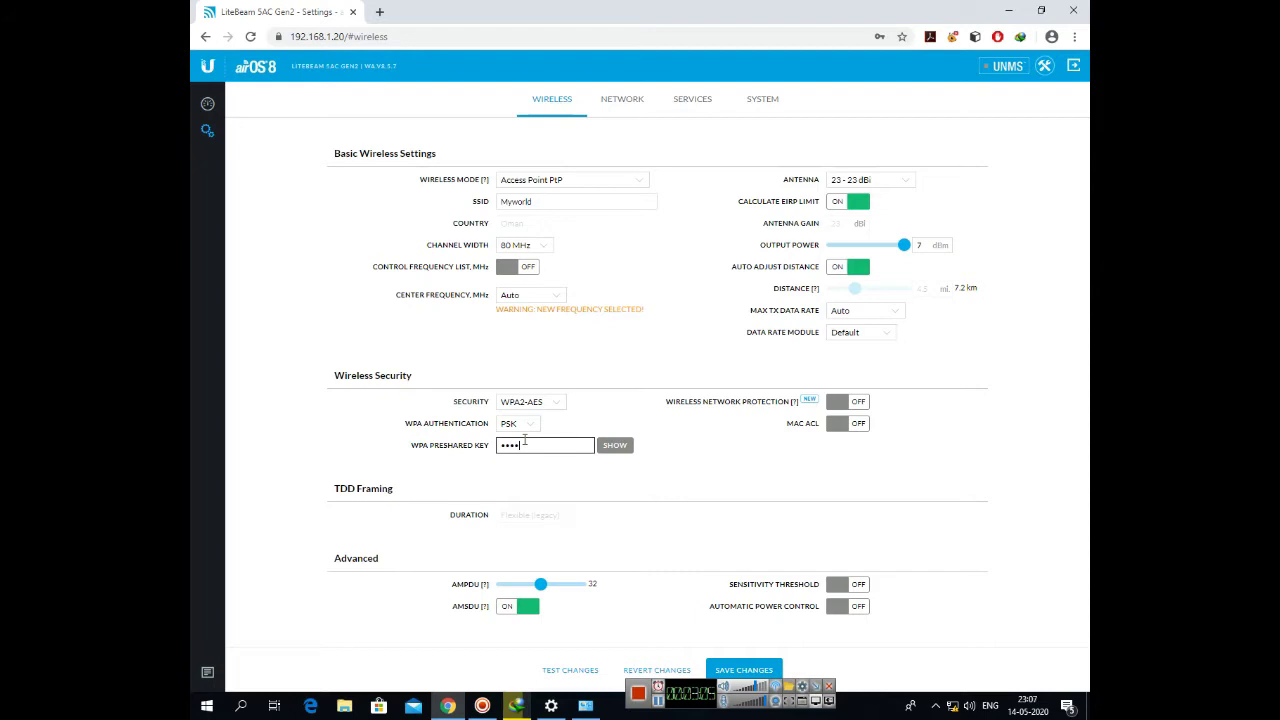
text(*******)
click(730, 672)
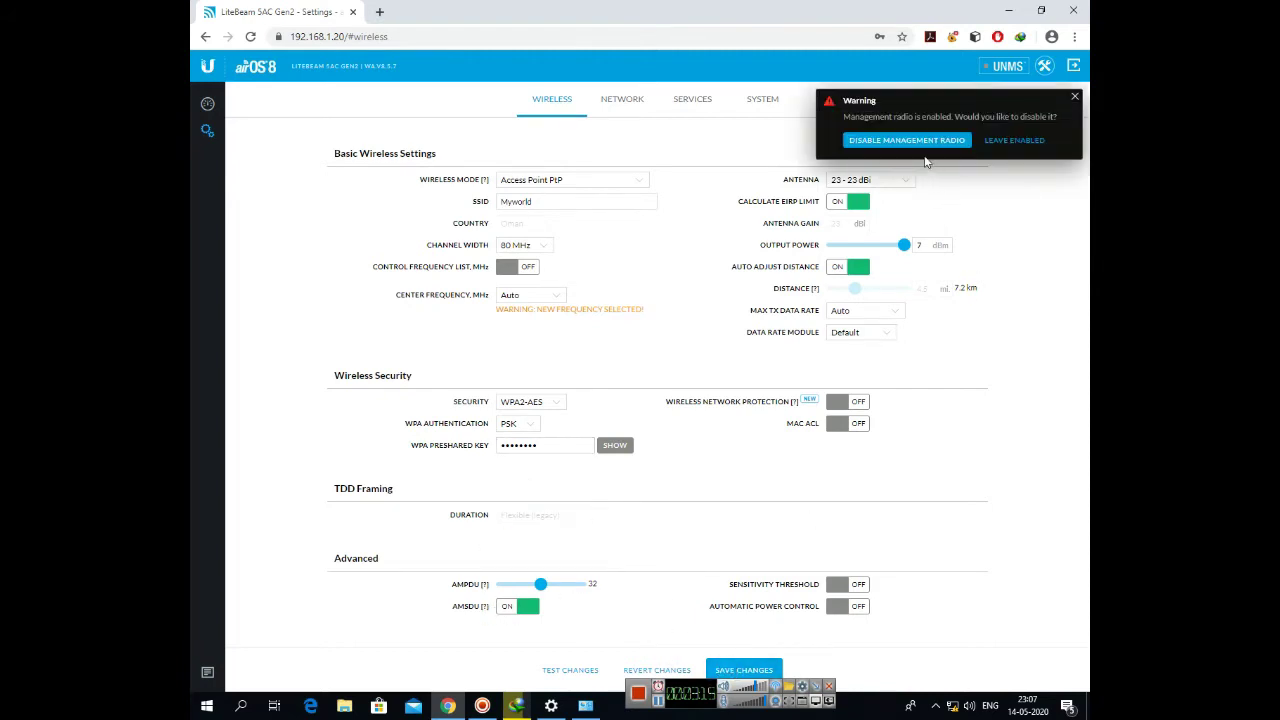
click(945, 140)
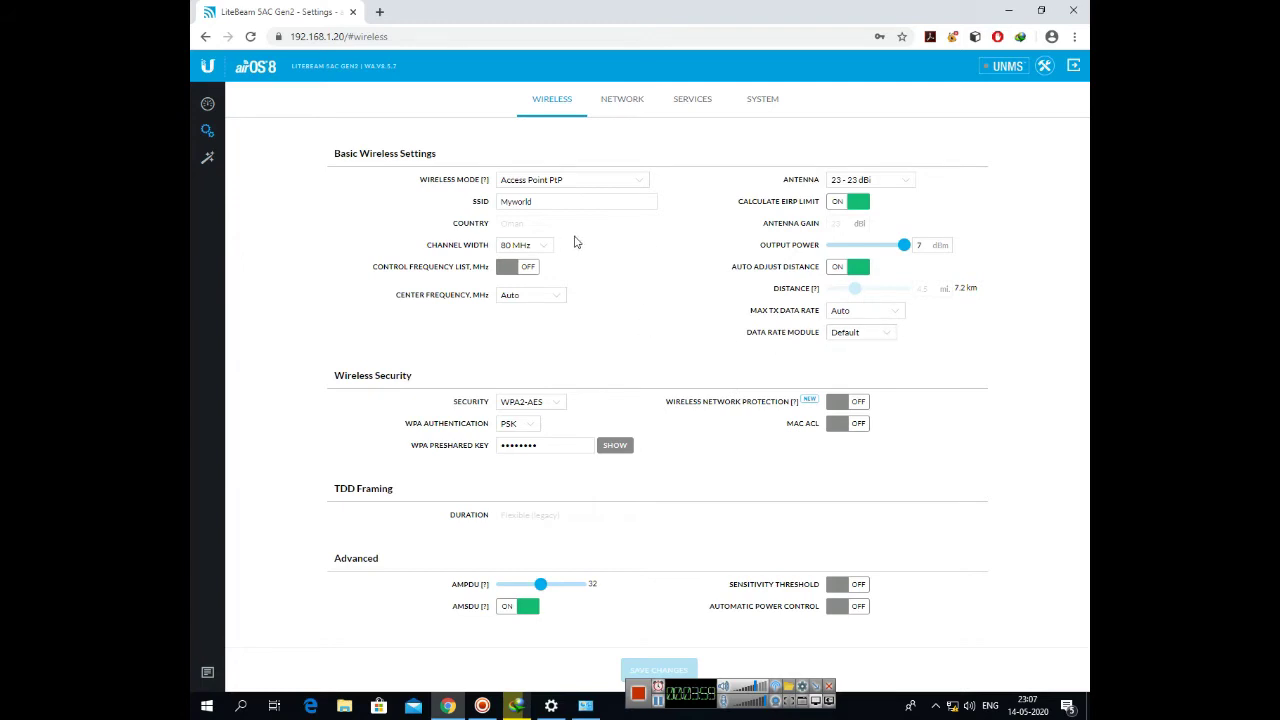
- Change the channel width from 80 MHz to 40 MHz and save
click(547, 248)
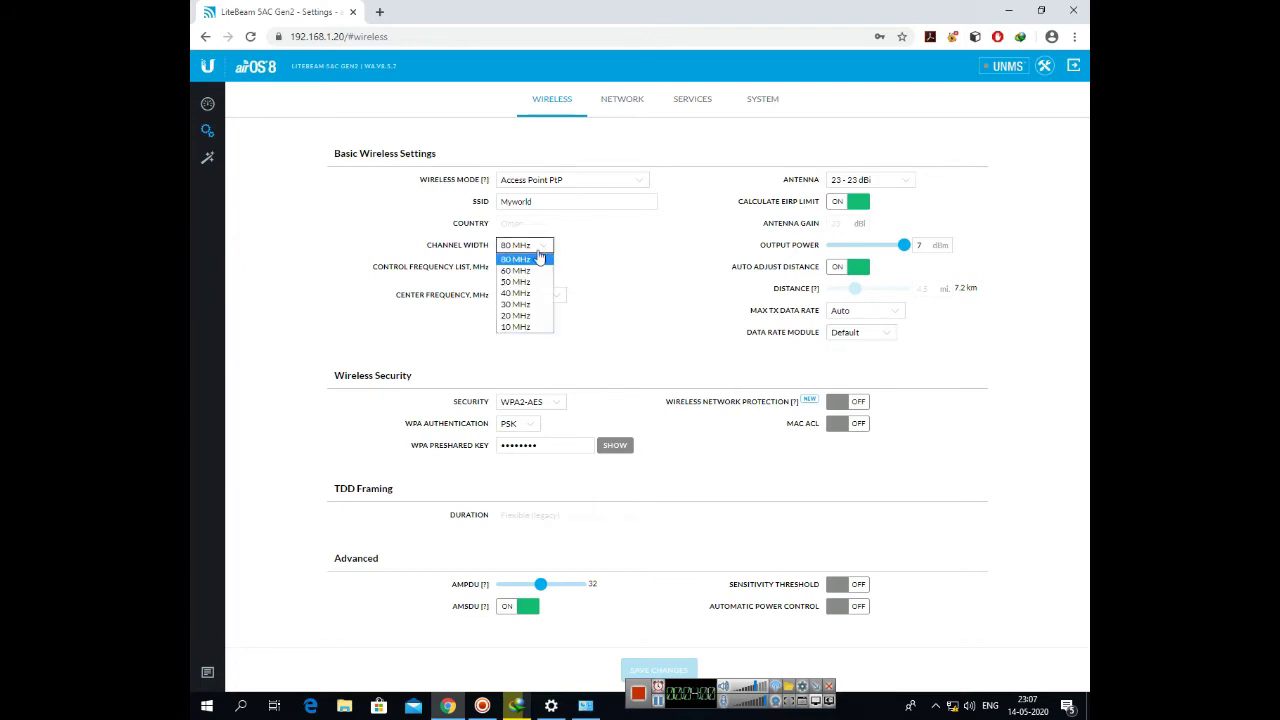
click(527, 294)
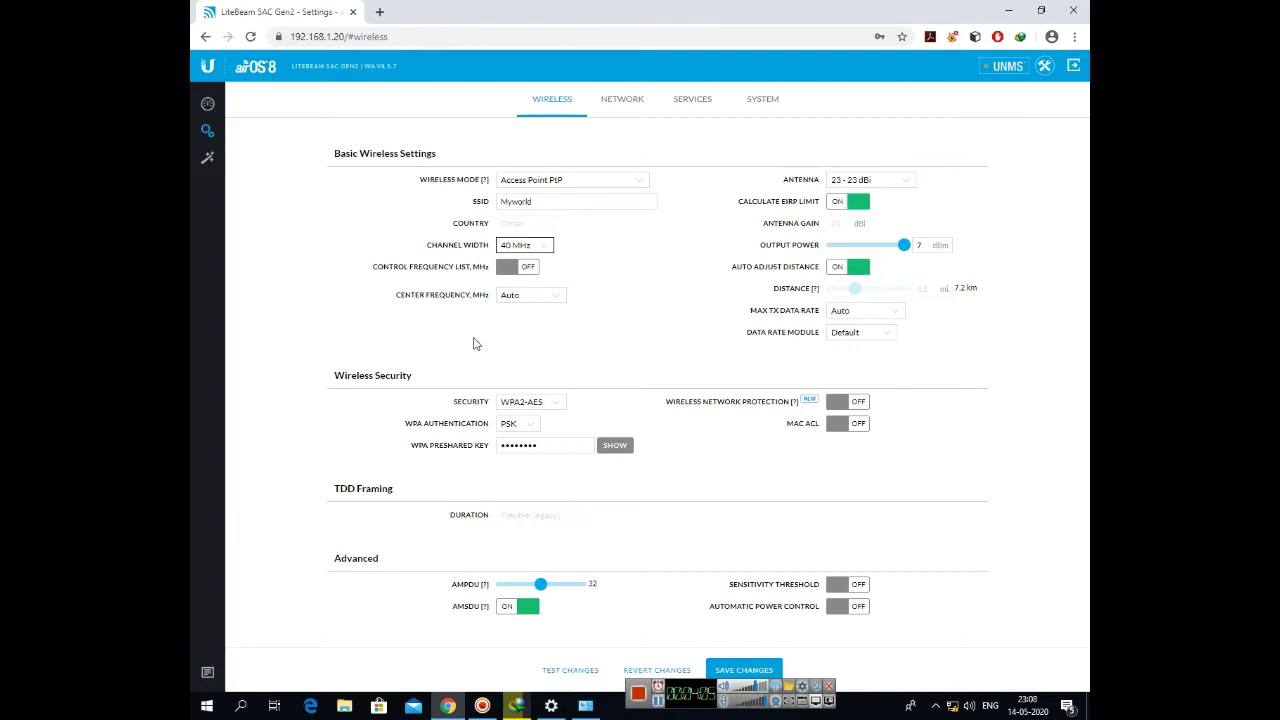
click(743, 670)
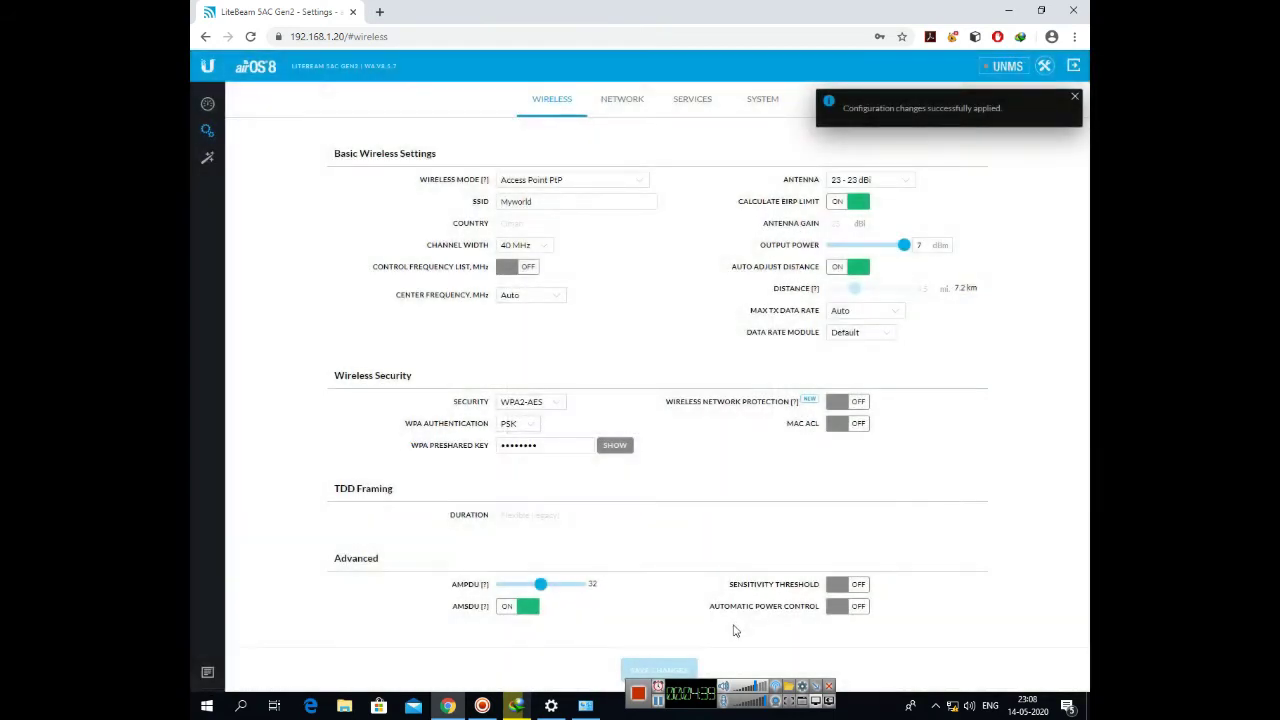
- On the Network settings, keep network mode Bridge and configuration mode Simple
click(620, 106)
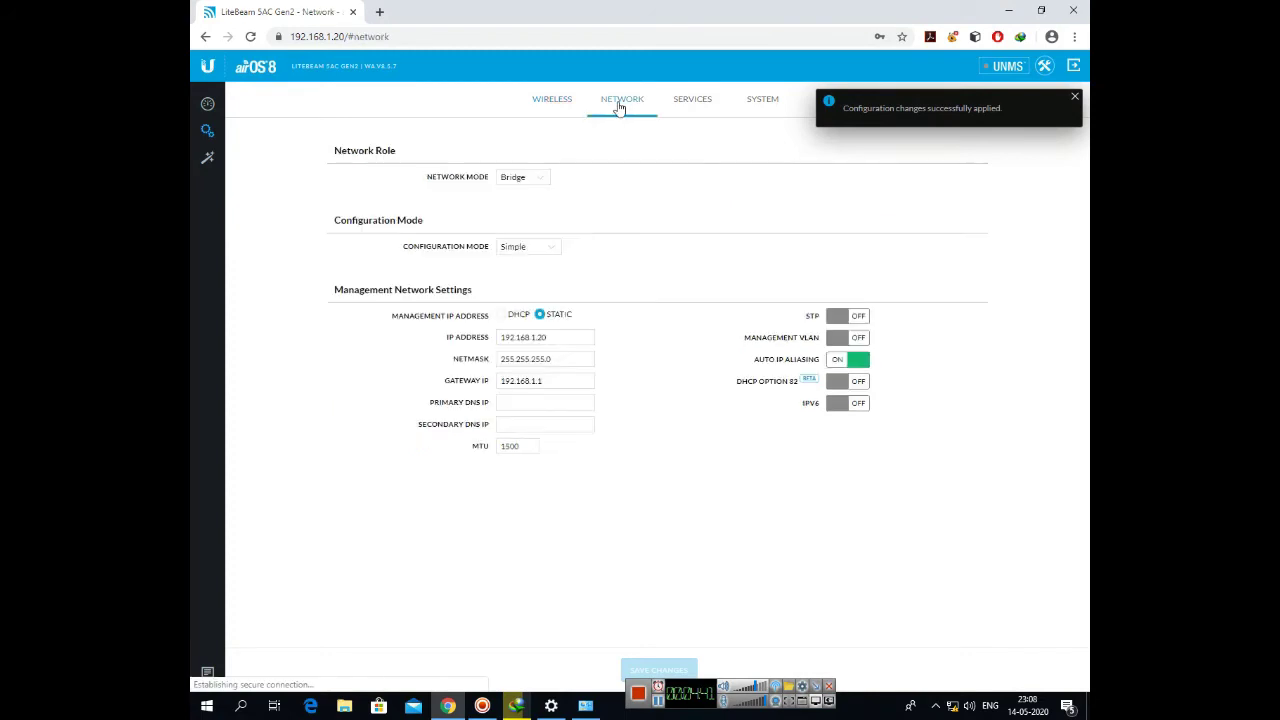
click(561, 338)
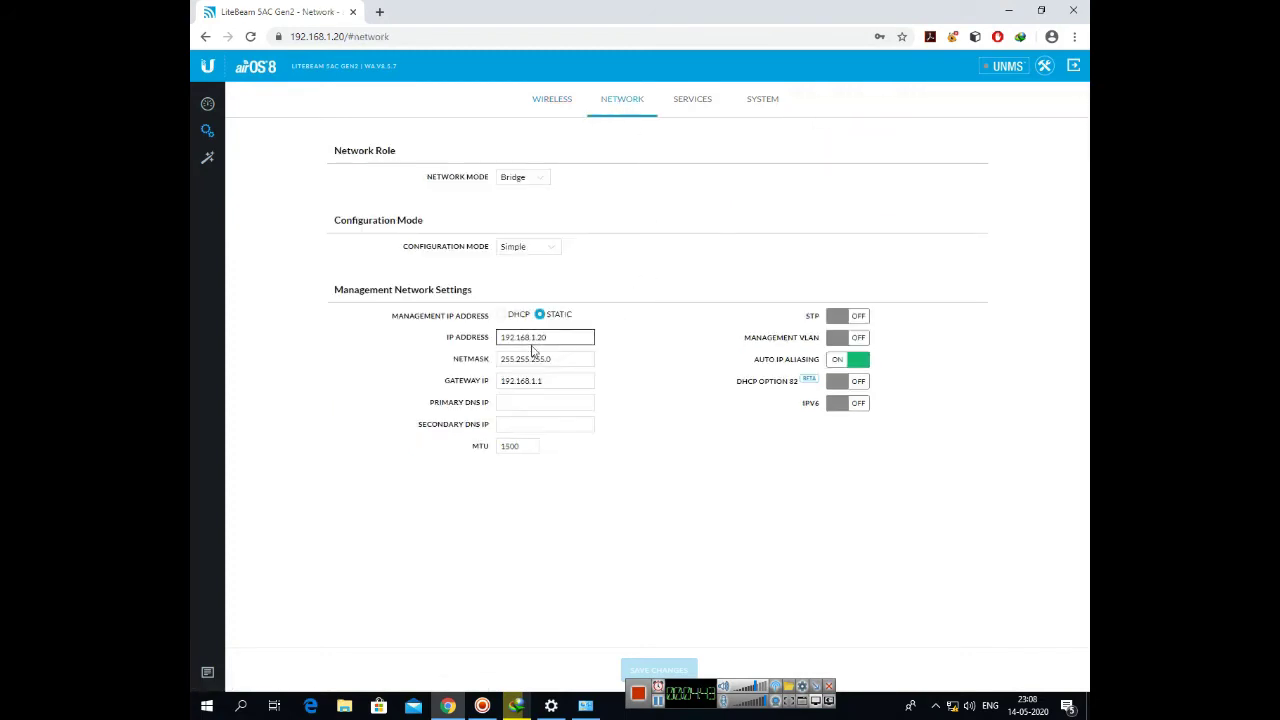
click(531, 177)
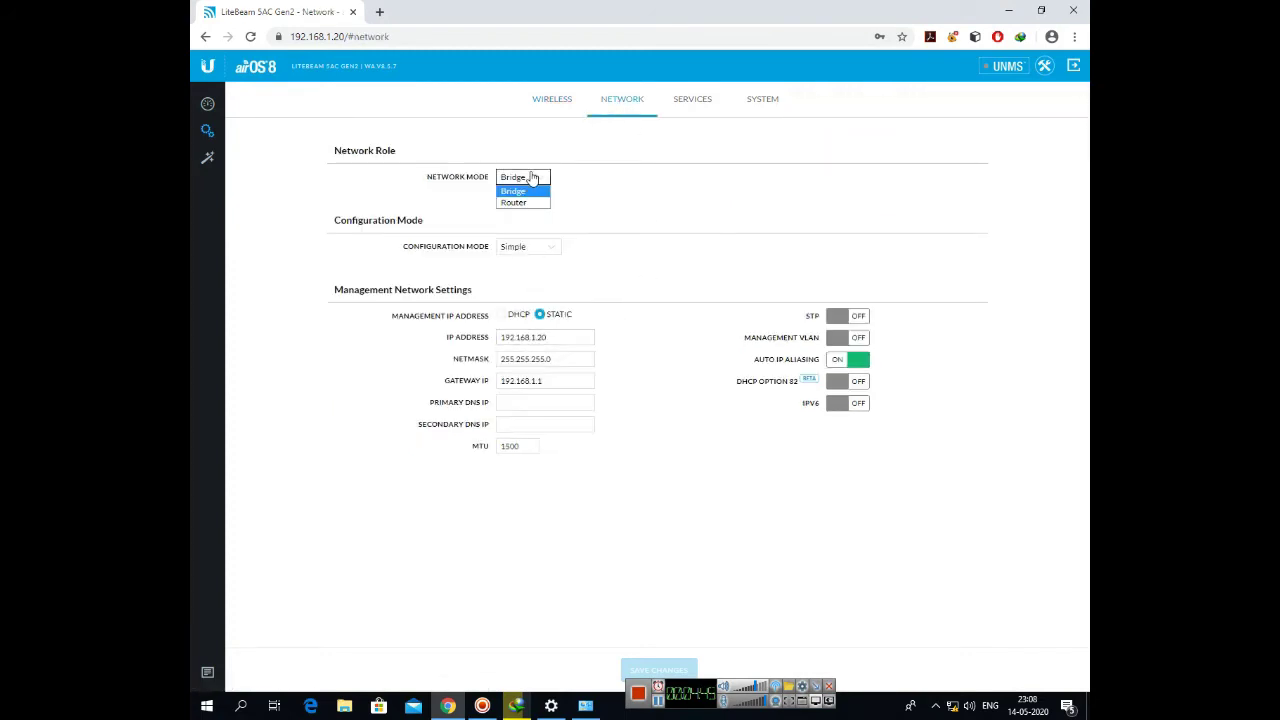
click(534, 193)
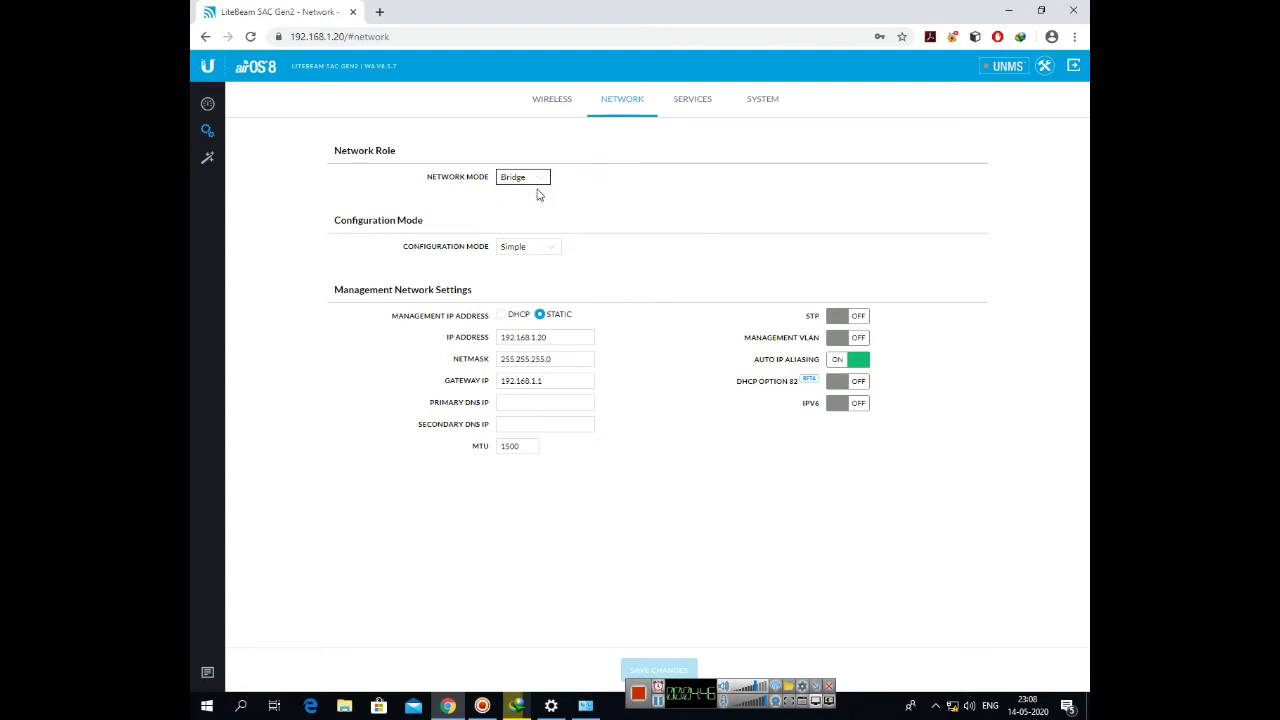
click(545, 249)
click(543, 263)
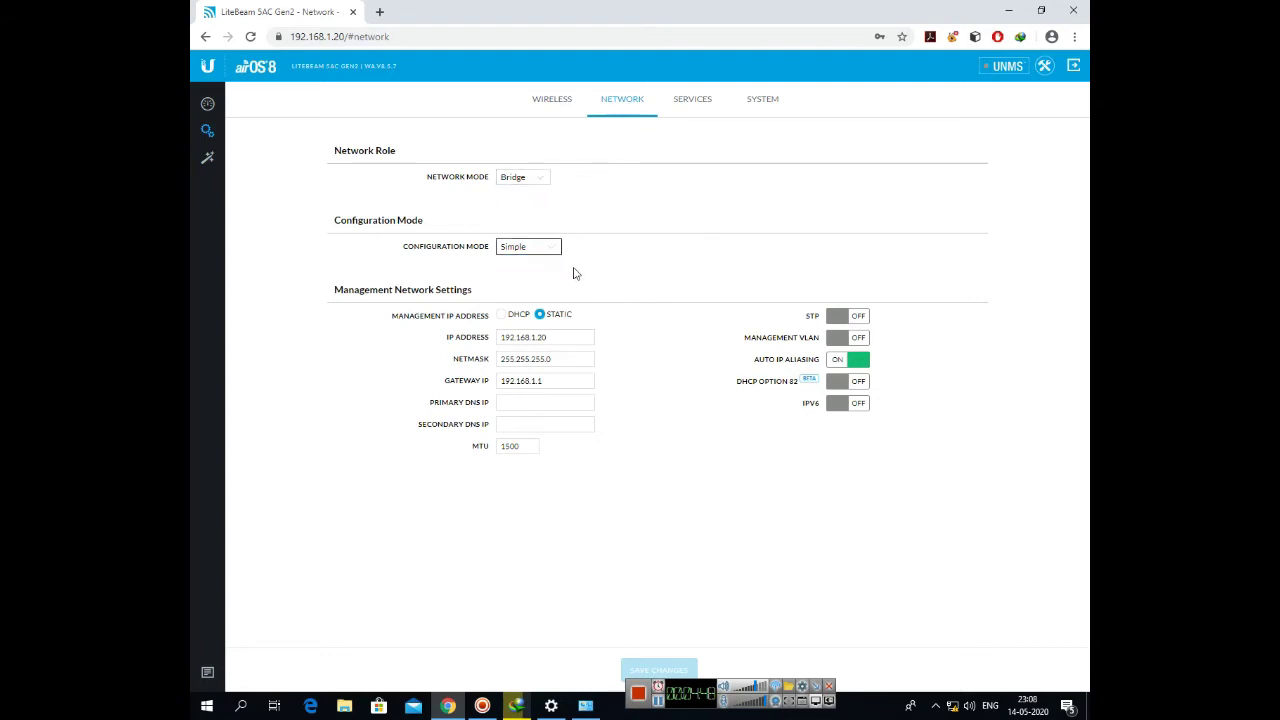
- Change the management IP address from 192.168.1.20 to 192.168.1.61 and save
click(561, 338)
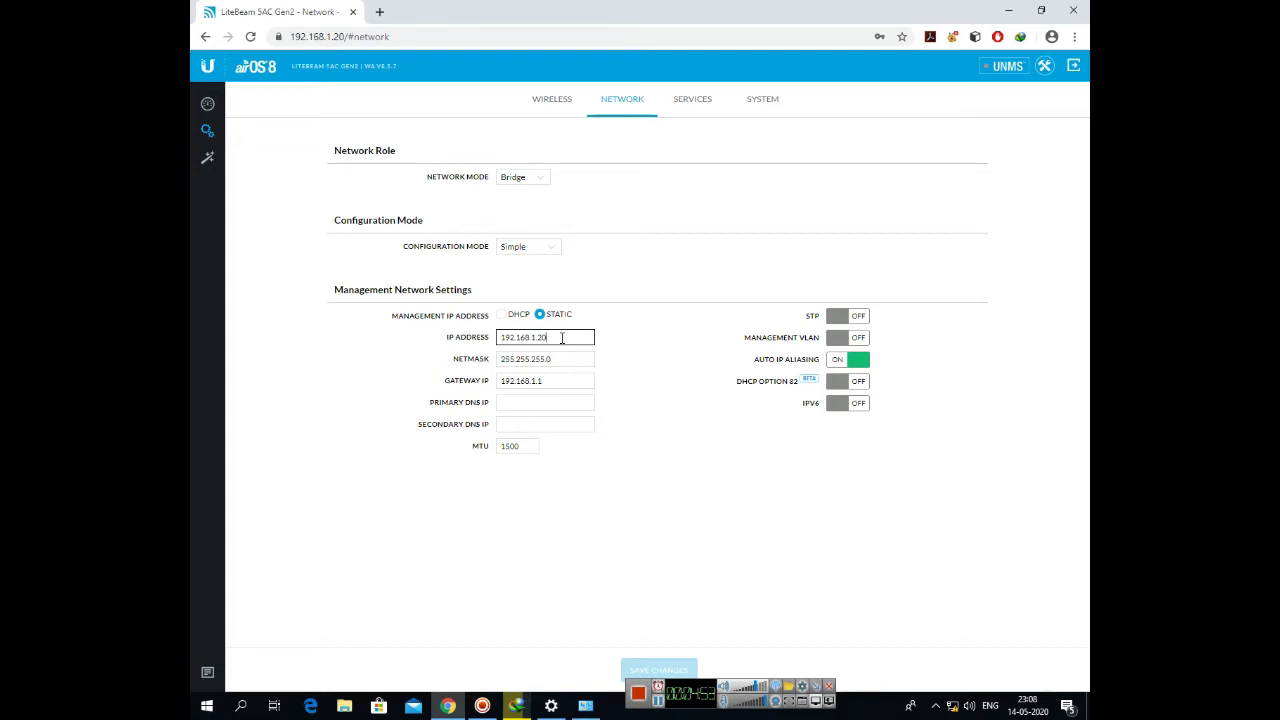
key(BackSpace)
key(BackSpace)
key(BackSpace)
text(.61)
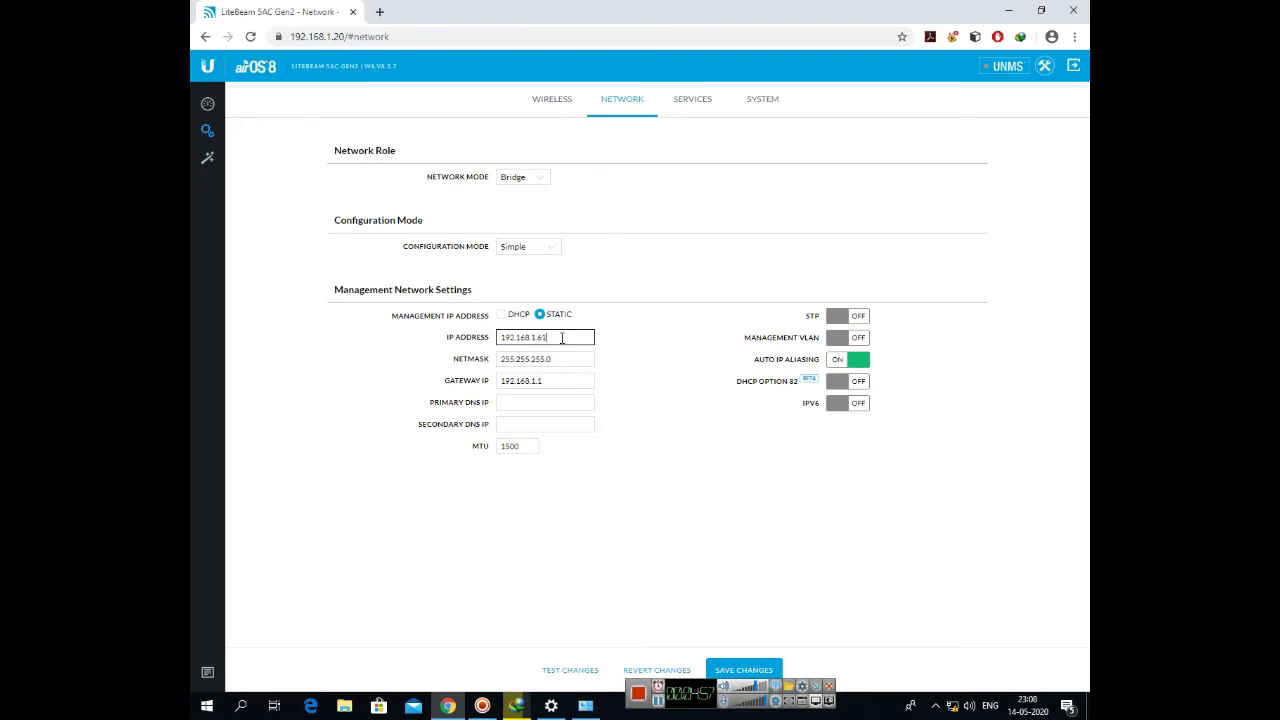
click(740, 669)
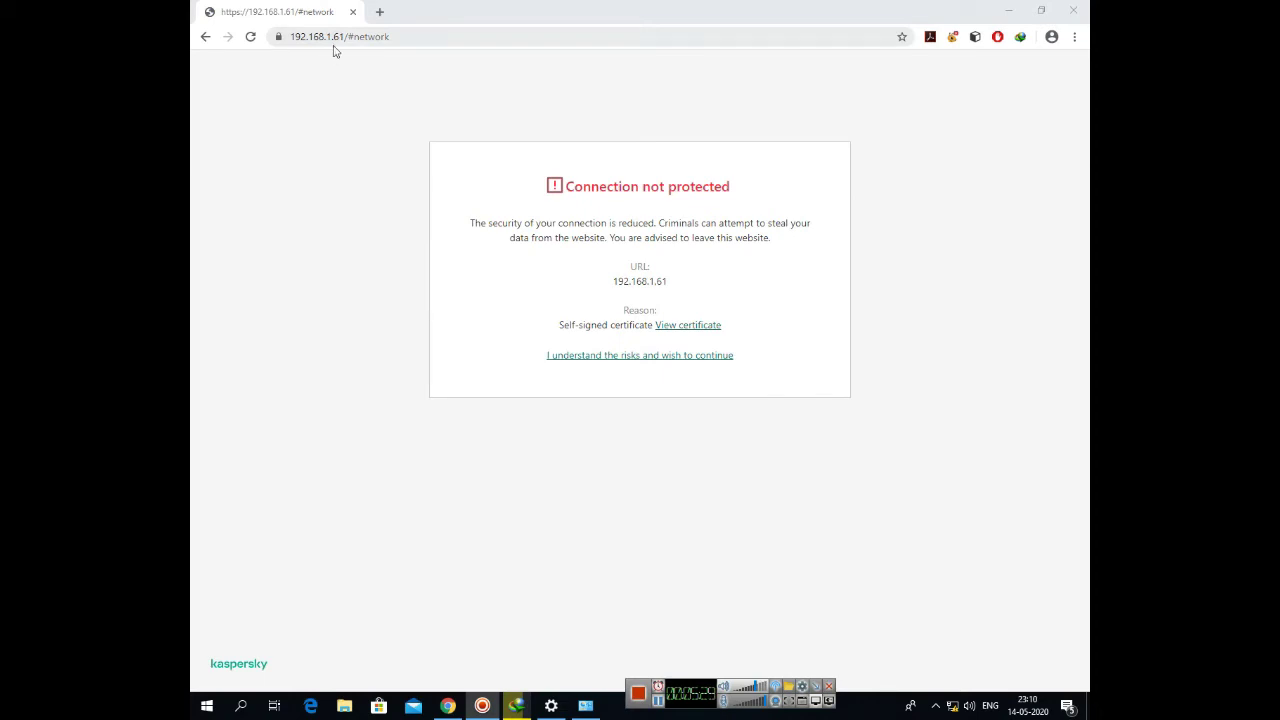
- Pass the certificate warning at 192.168.1.61, log in as admin, and decline saving the password
click(605, 359)
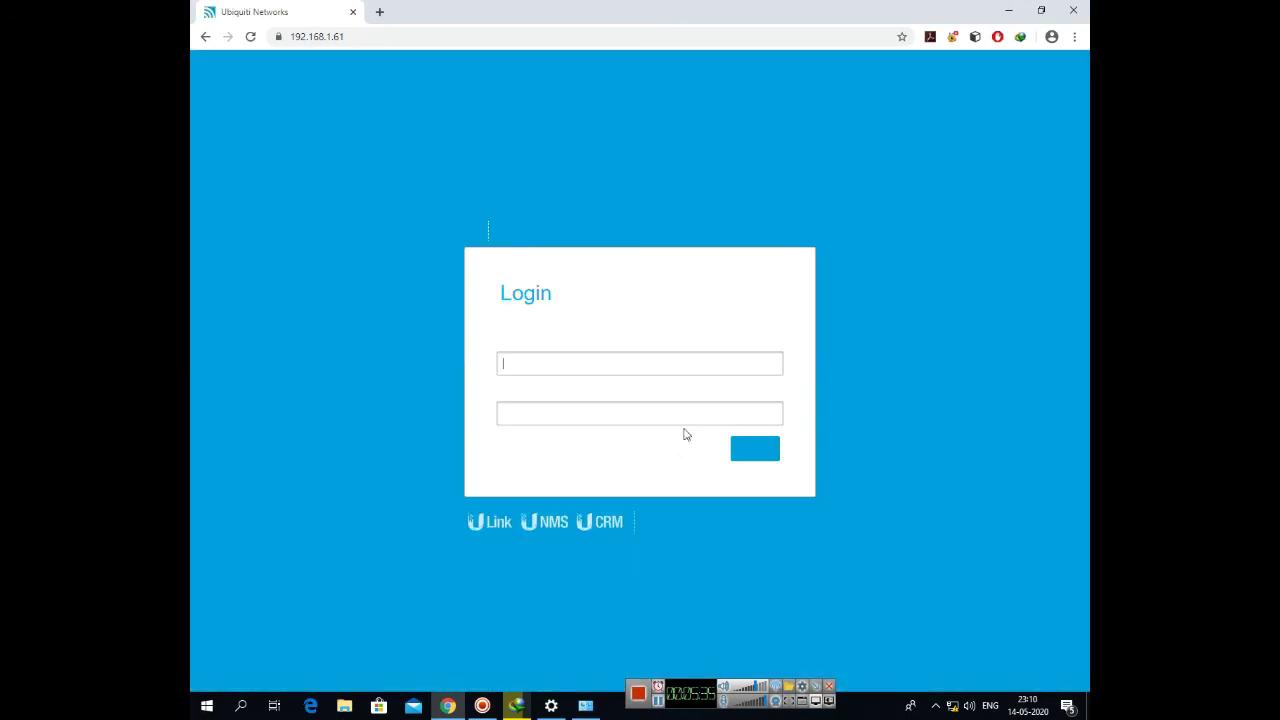
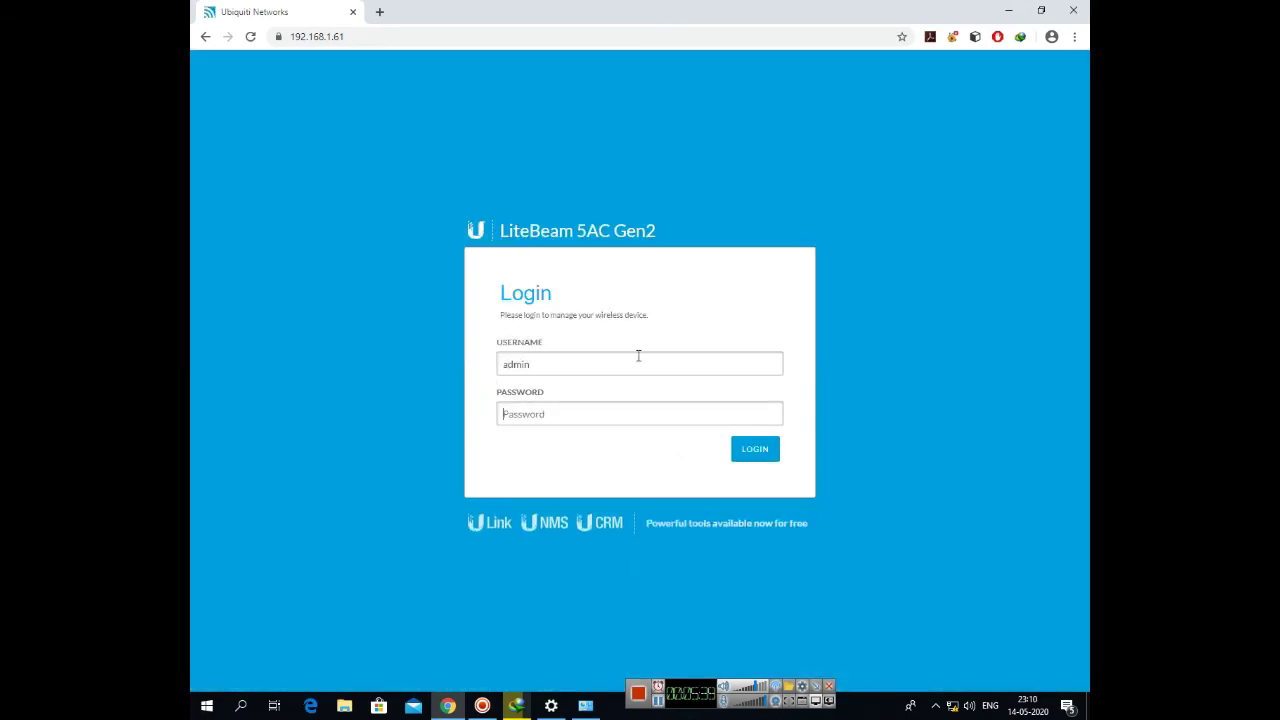
key(Tab)
click(762, 448)
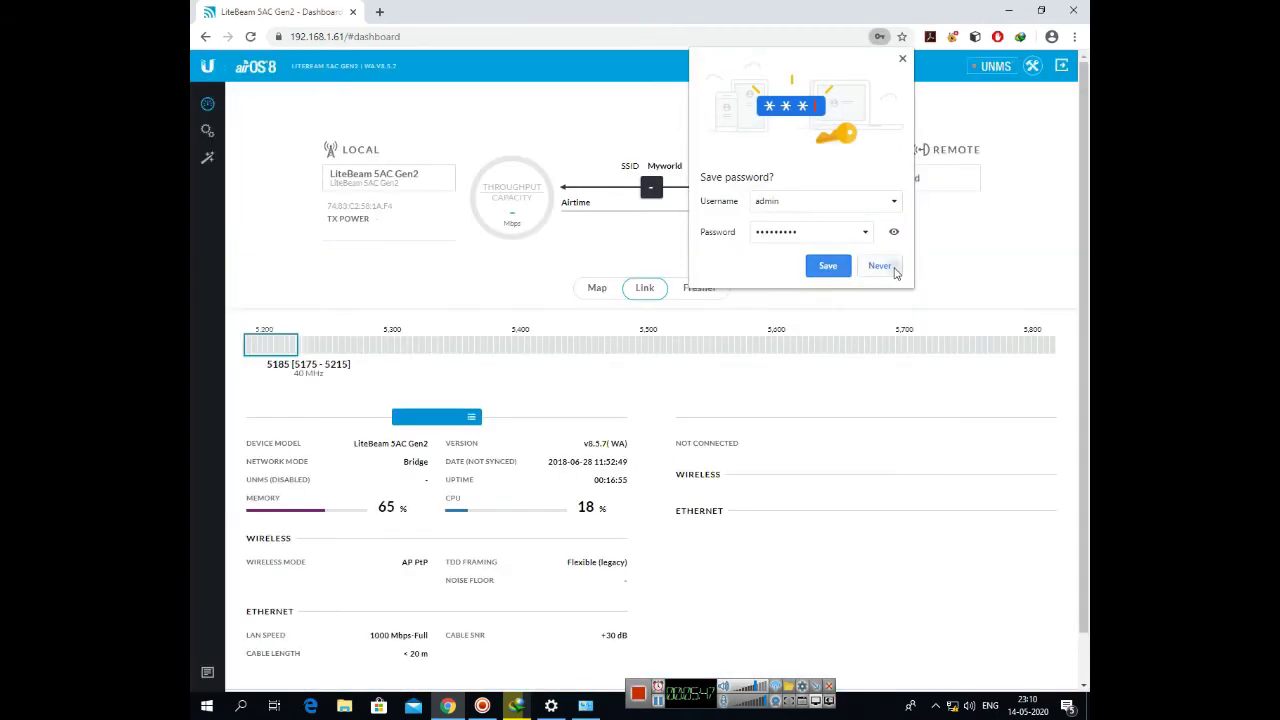
click(879, 266)
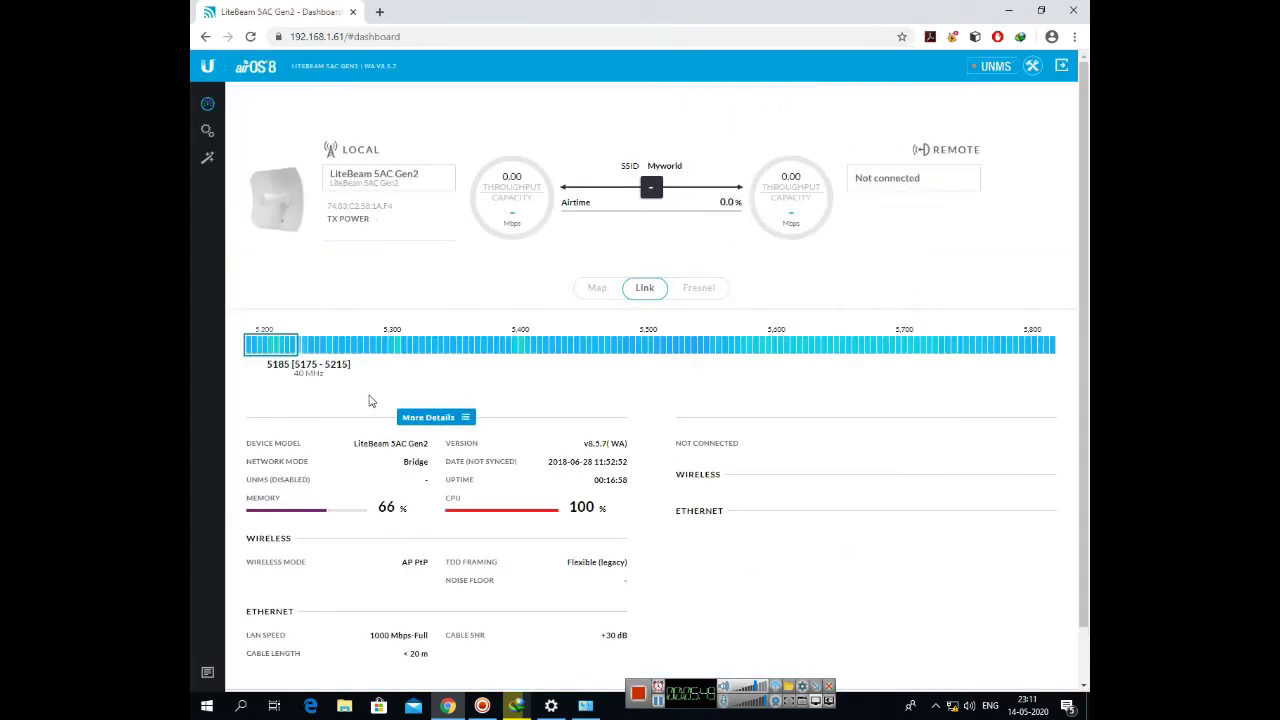
- Verify the Network tab's management IP reads 192.168.1.61, then view the Services settings
mouse_move(328, 344)
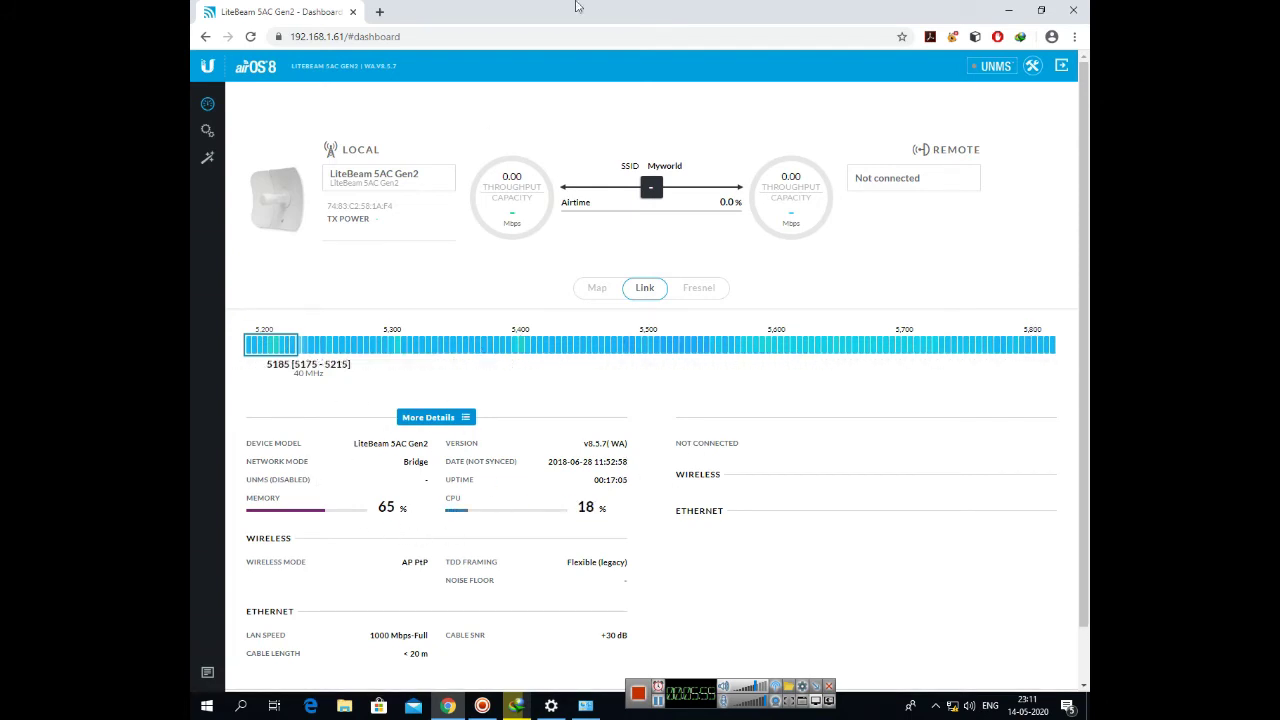
click(211, 136)
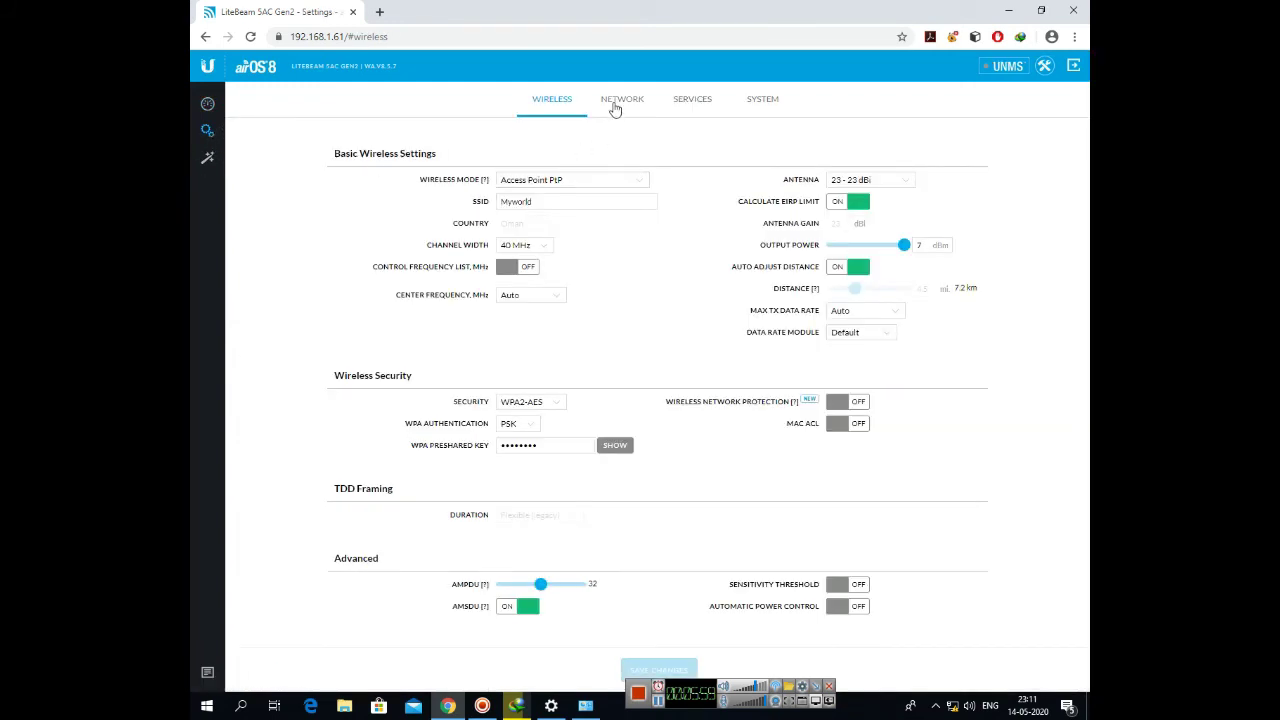
click(615, 104)
click(543, 341)
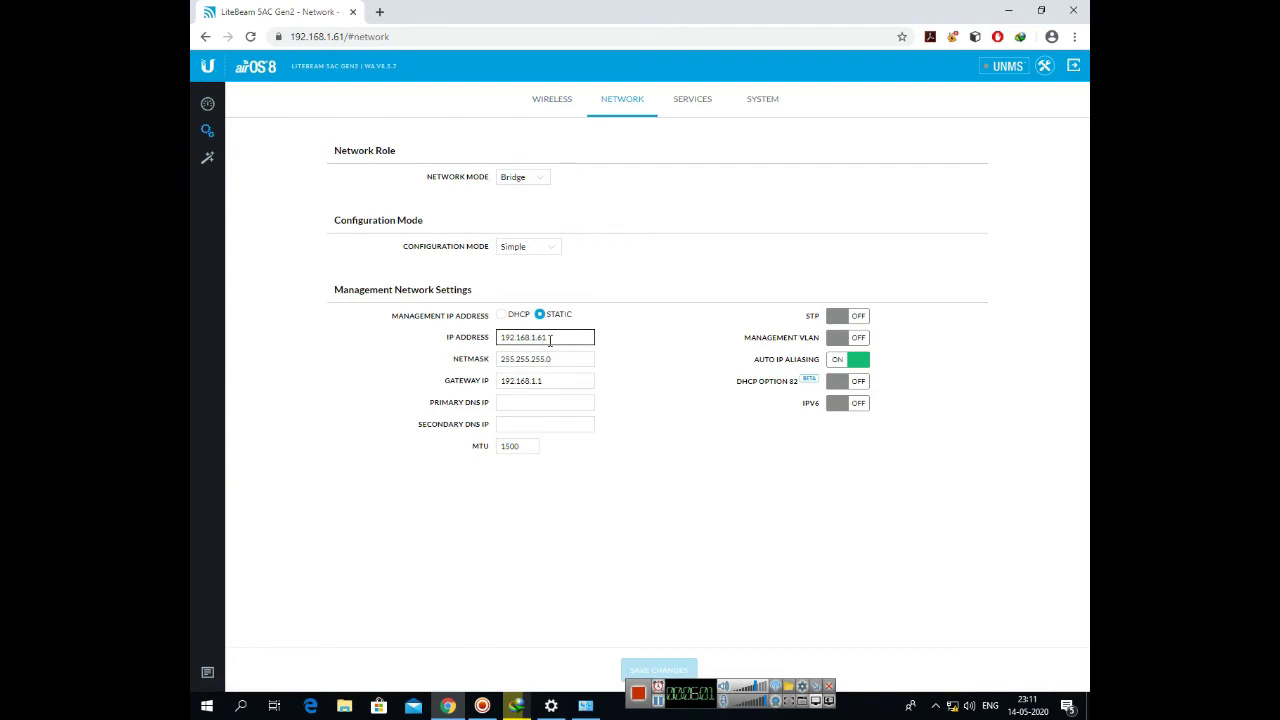
drag(549, 341, 539, 339)
click(340, 36)
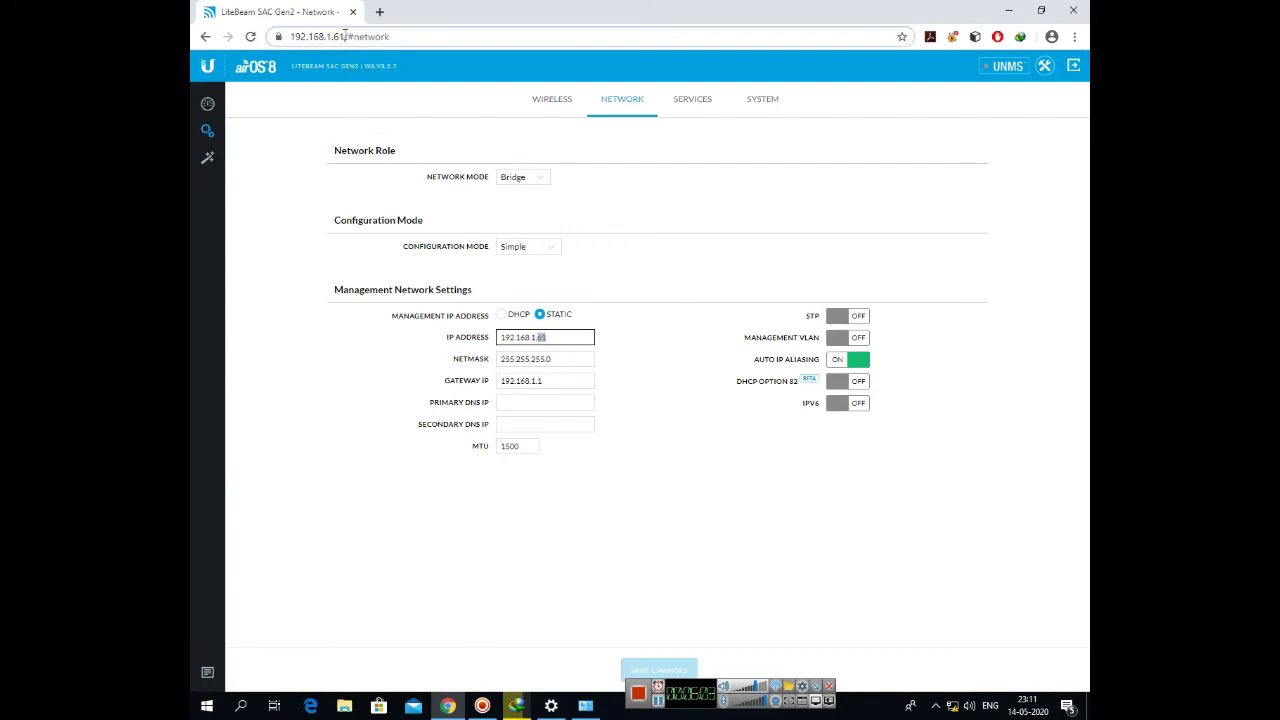
click(681, 112)
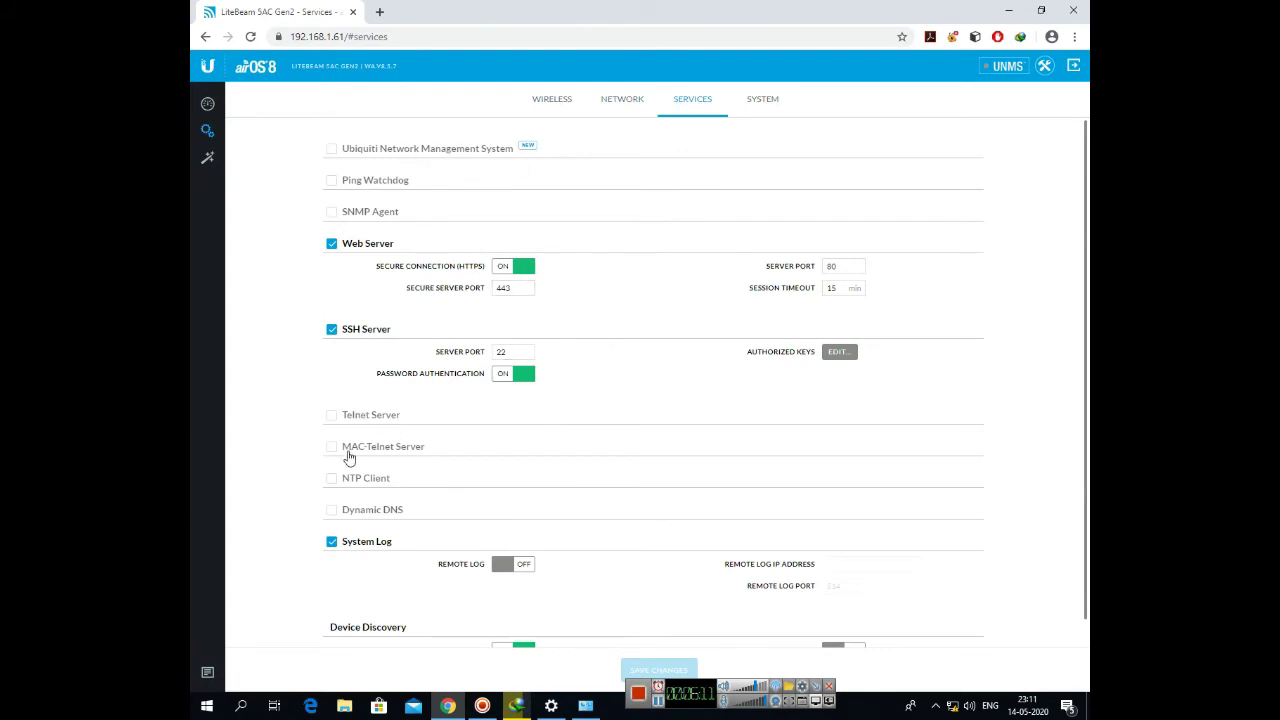
- Go to the System page and review firmware WA.v8.5.7 and device name LiteBeam 5AC Gen2, leaving Interface Language on English
scroll(480, 557, down, 1)
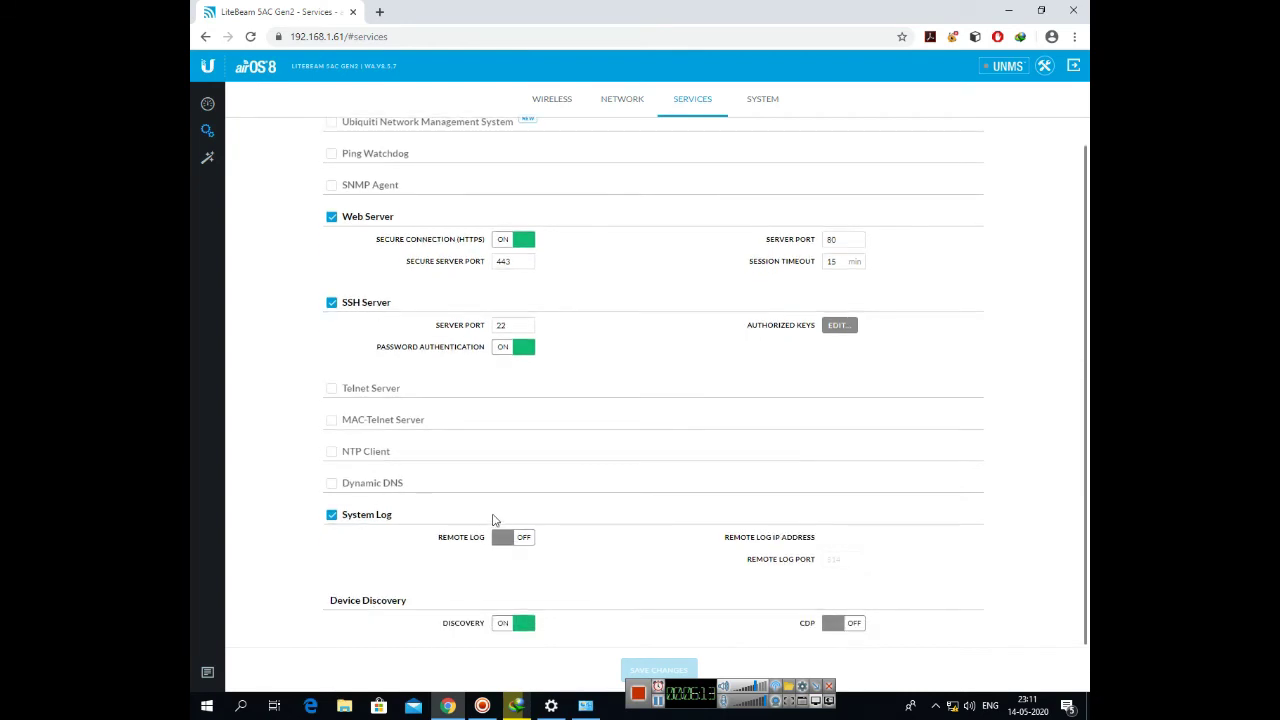
click(765, 101)
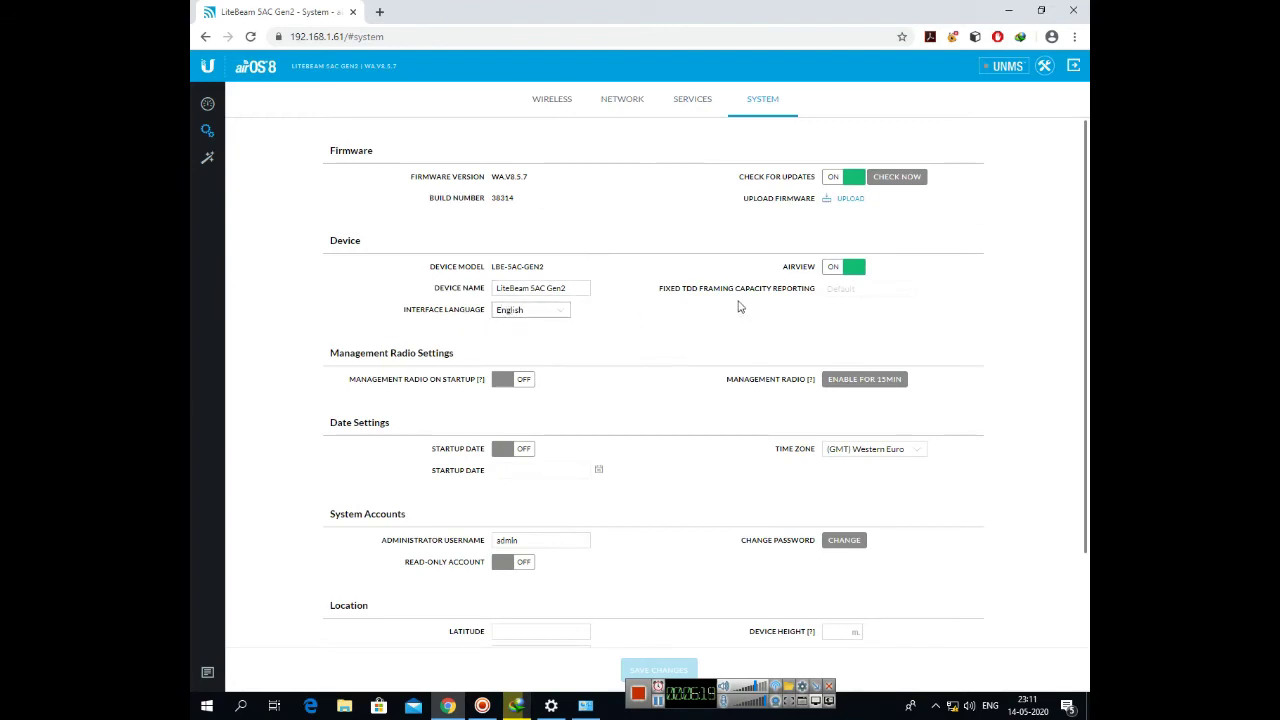
click(562, 316)
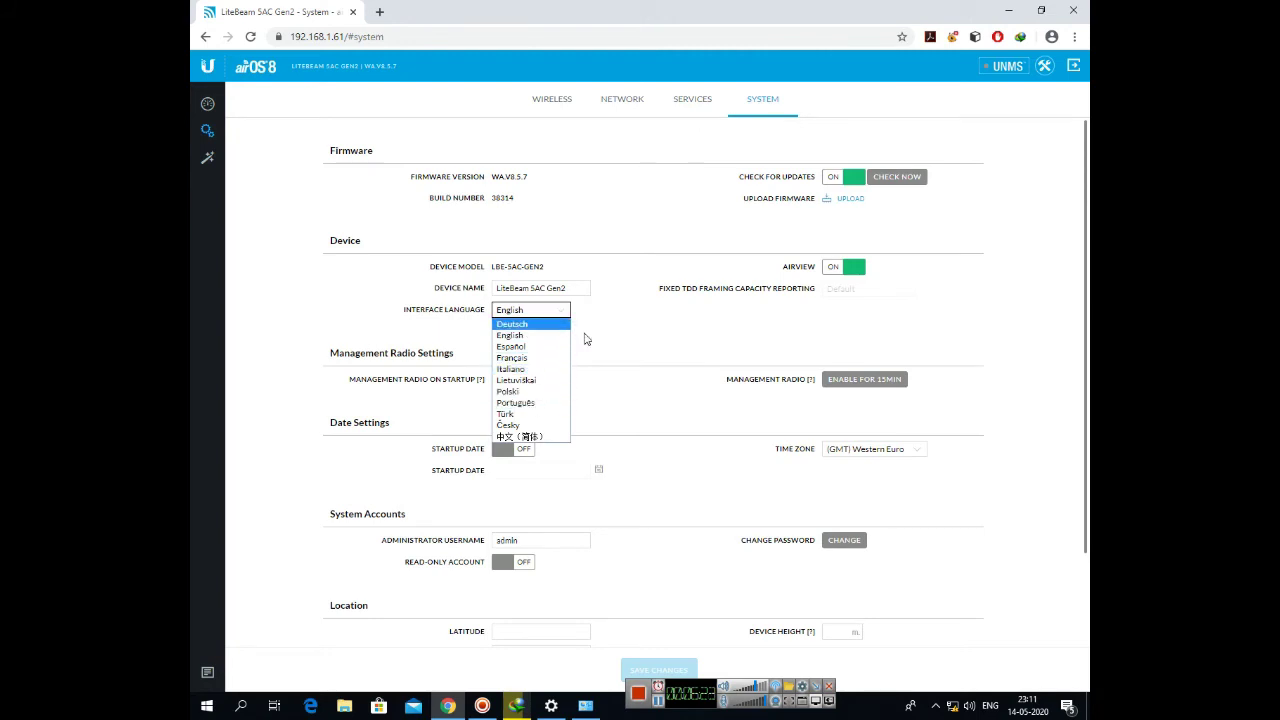
click(652, 343)
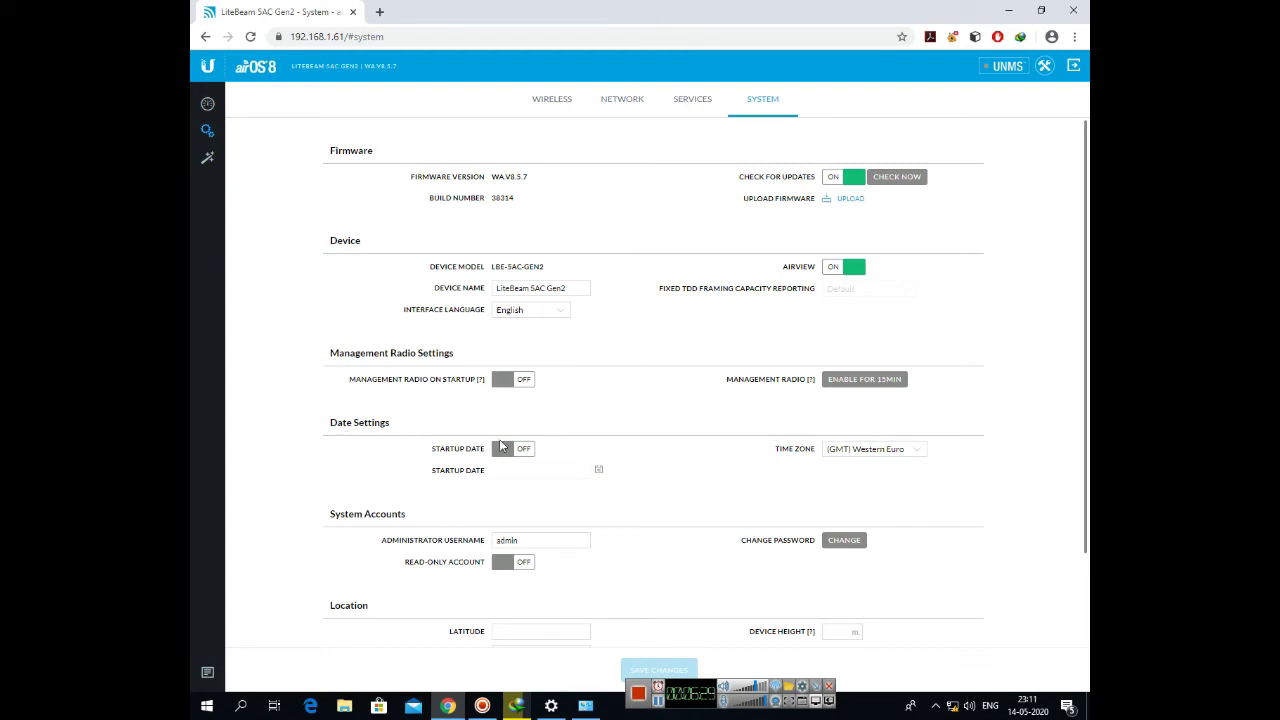
scroll(597, 490, down, 1)
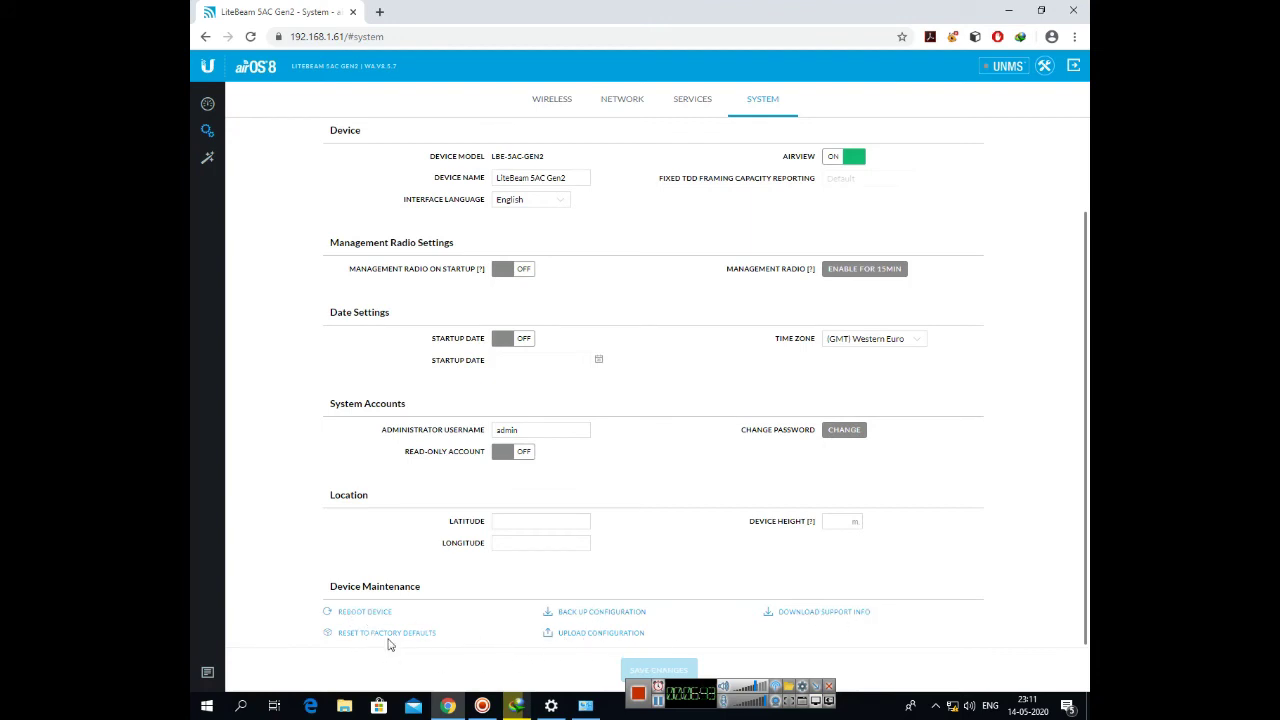
scroll(667, 452, up, 2)
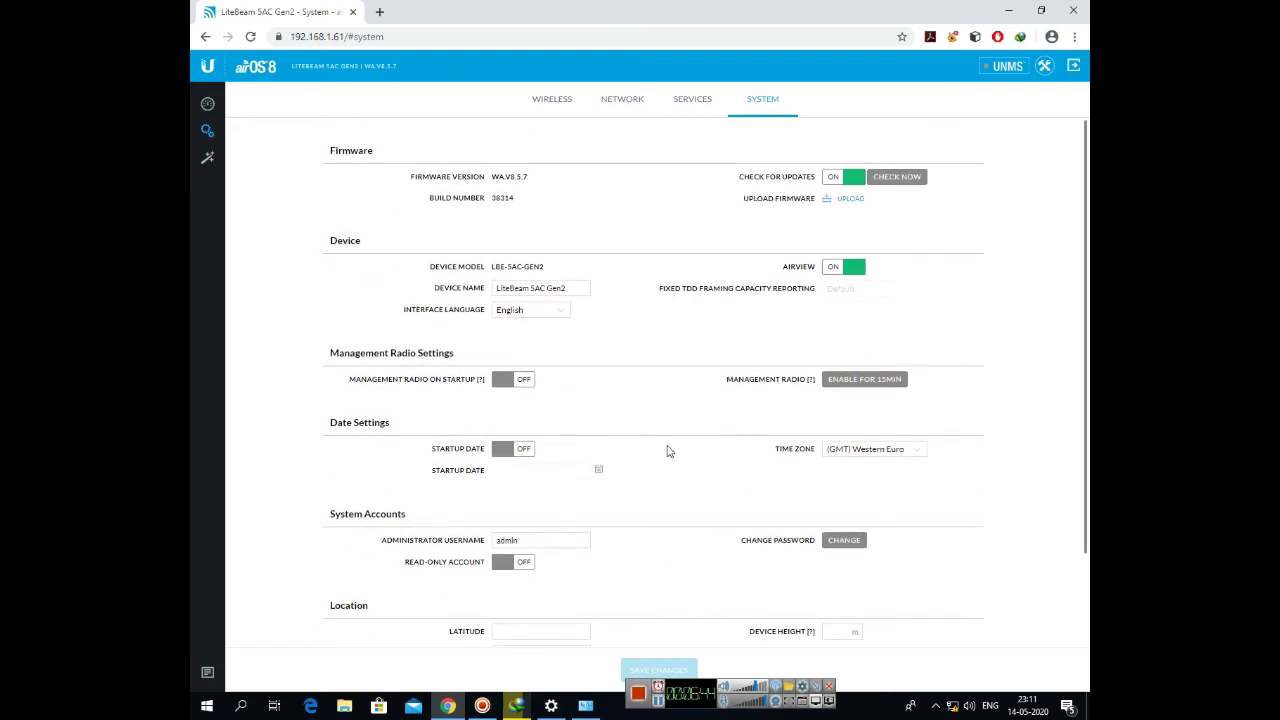
- Look over the Speed Test tool's destination IP options, keeping 'specify manually', without running it, then return to Wireless settings
click(1045, 66)
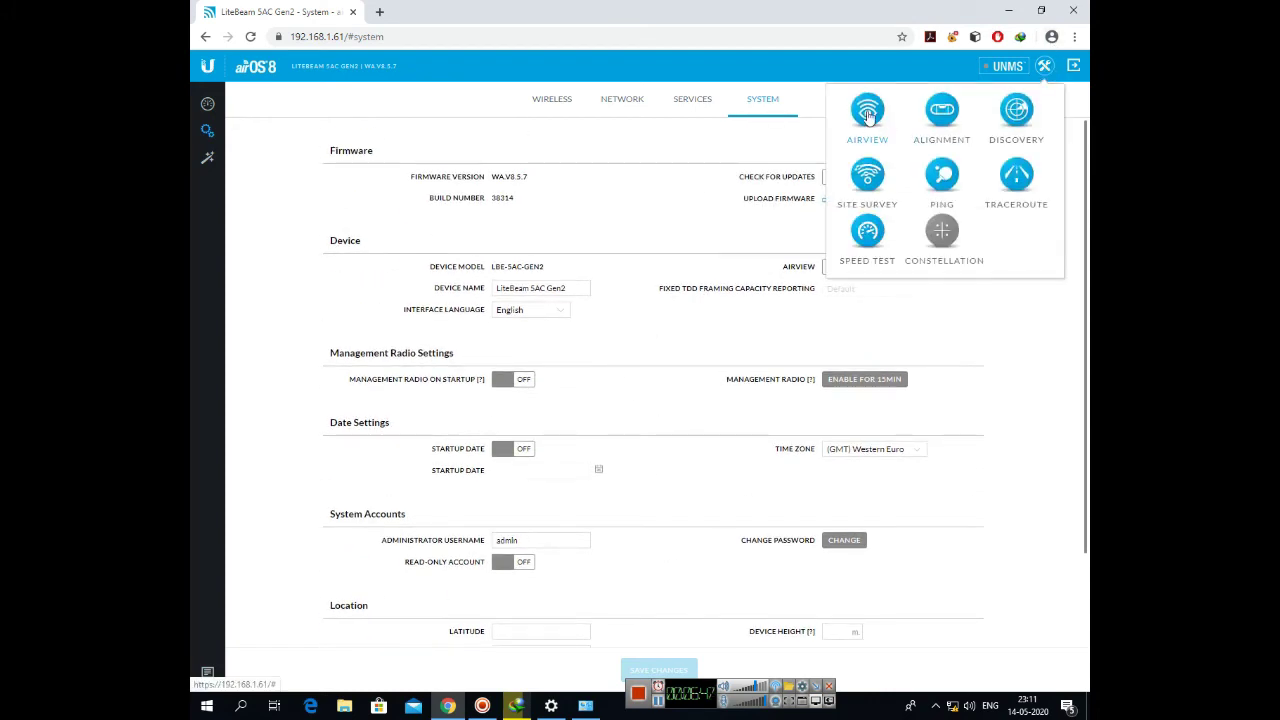
click(947, 117)
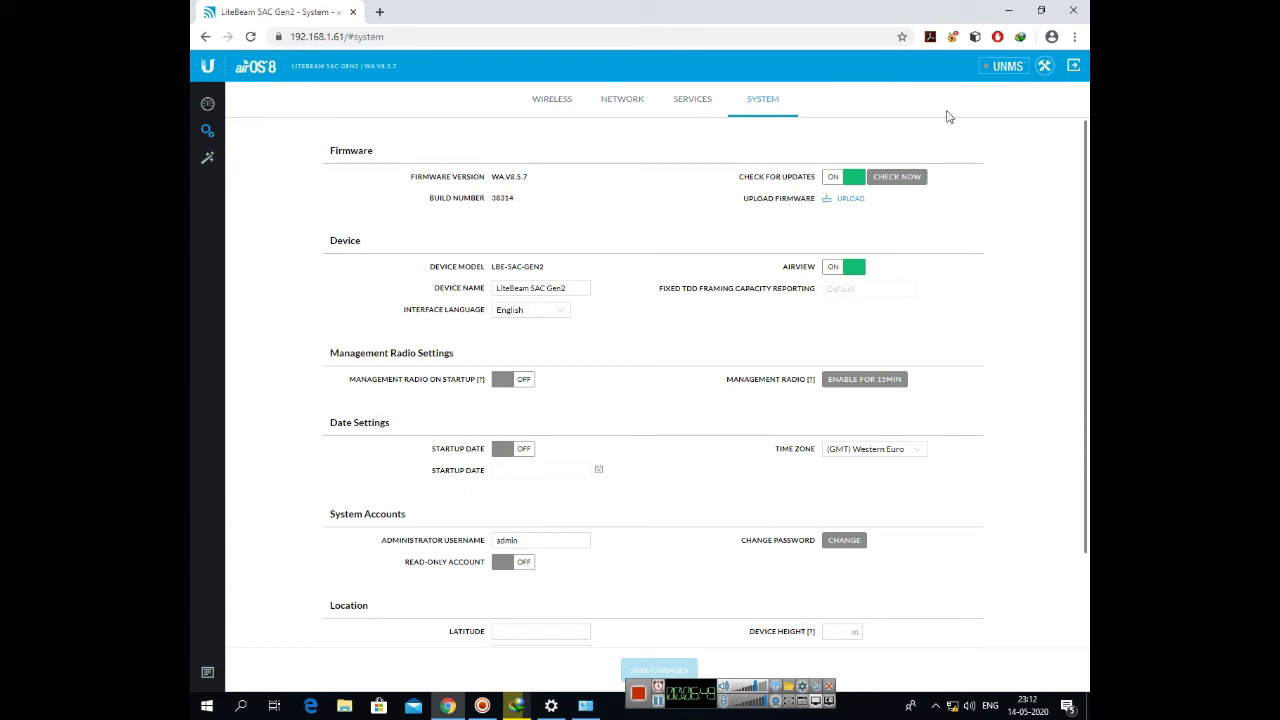
click(1045, 68)
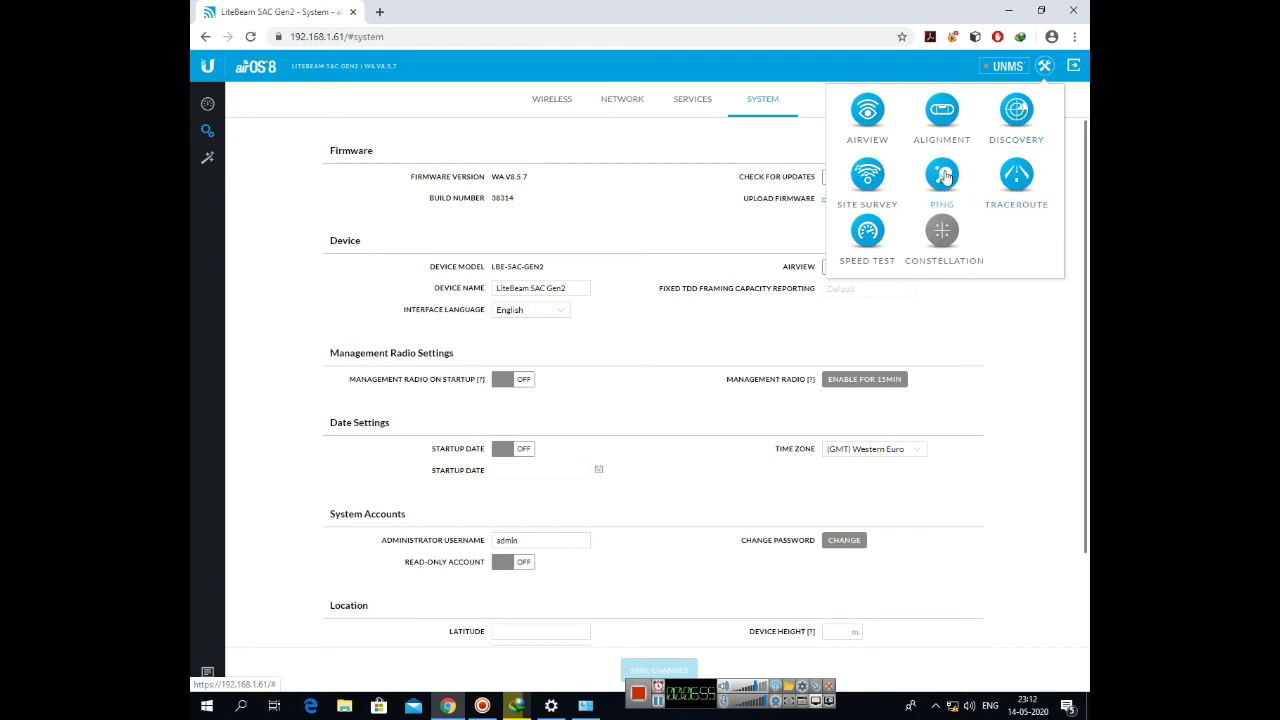
click(867, 236)
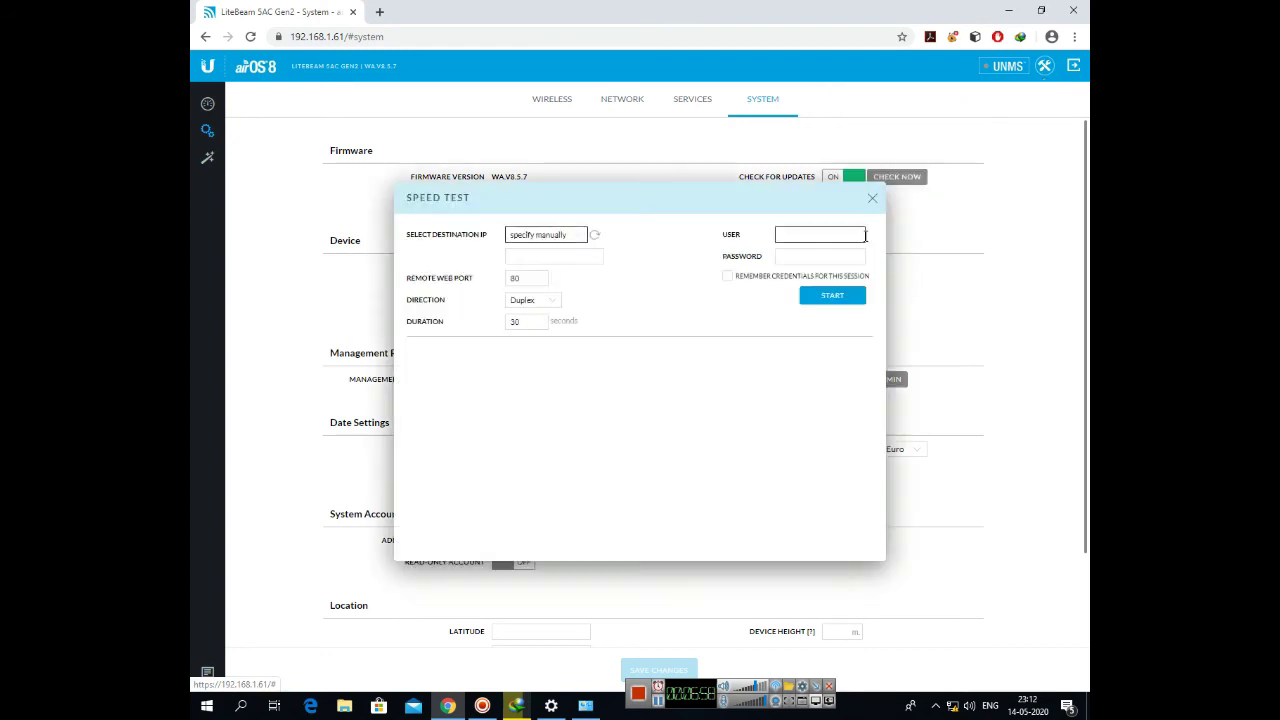
click(585, 236)
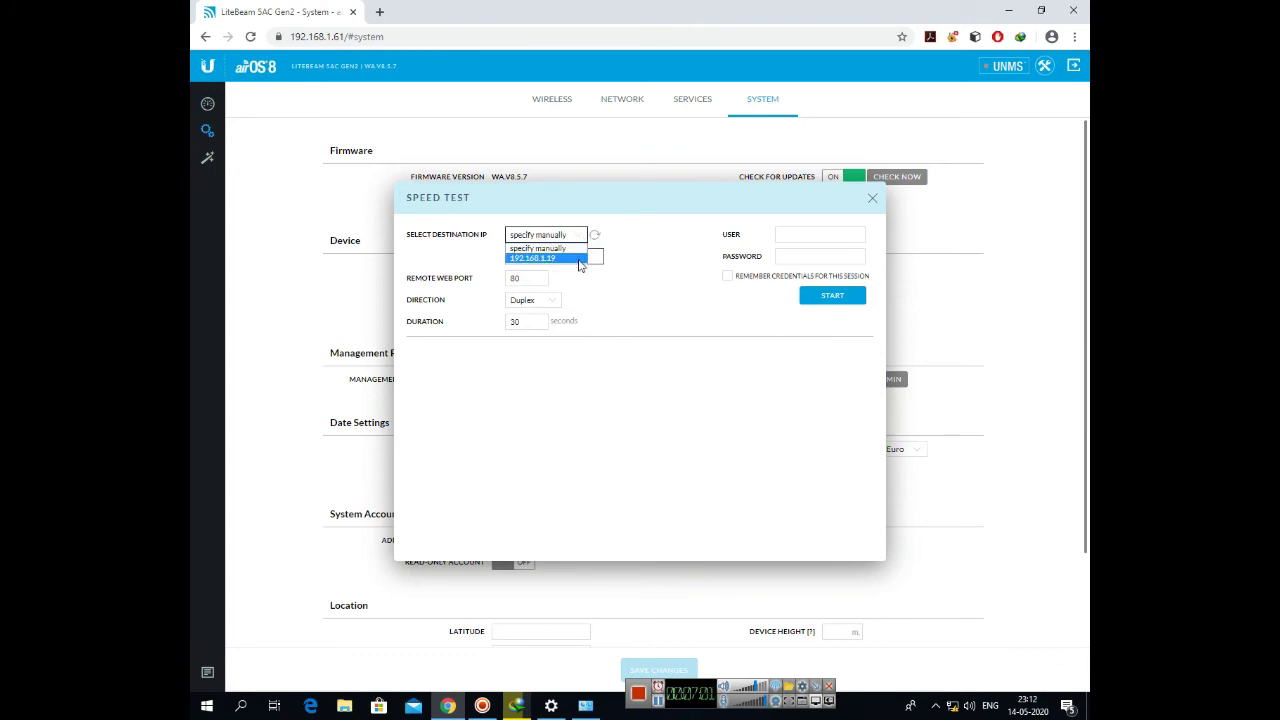
click(648, 258)
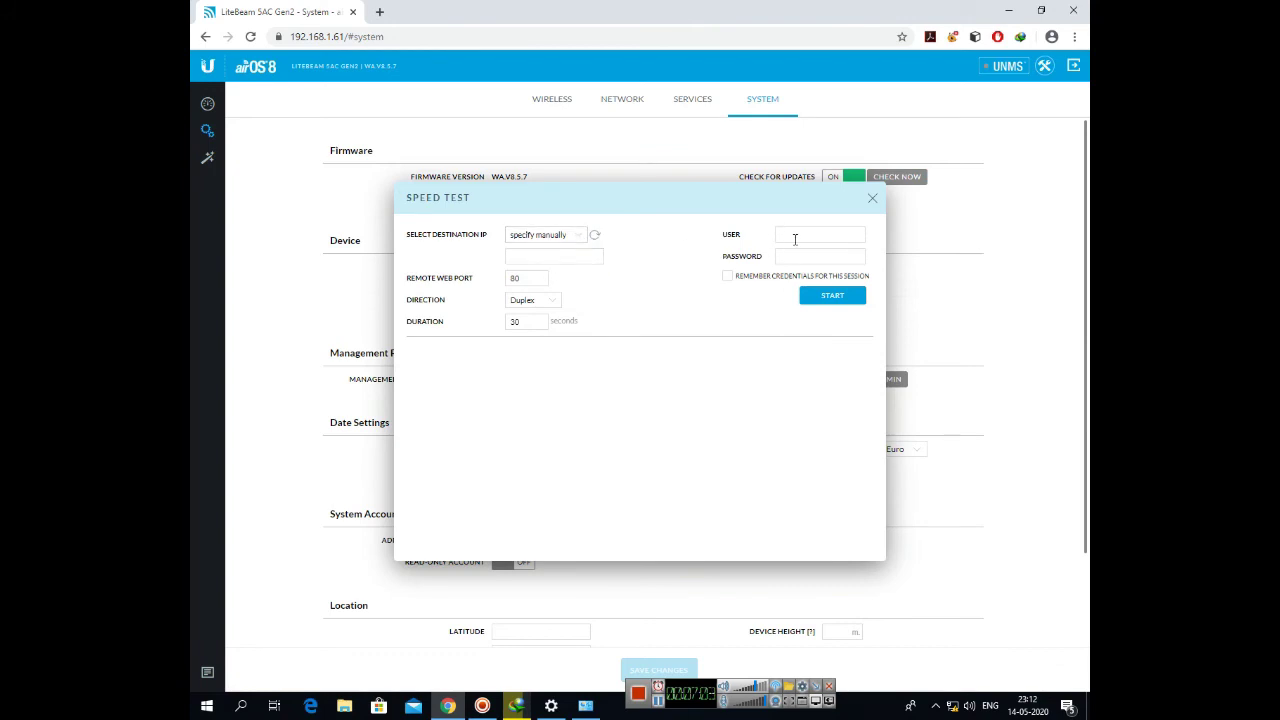
click(872, 200)
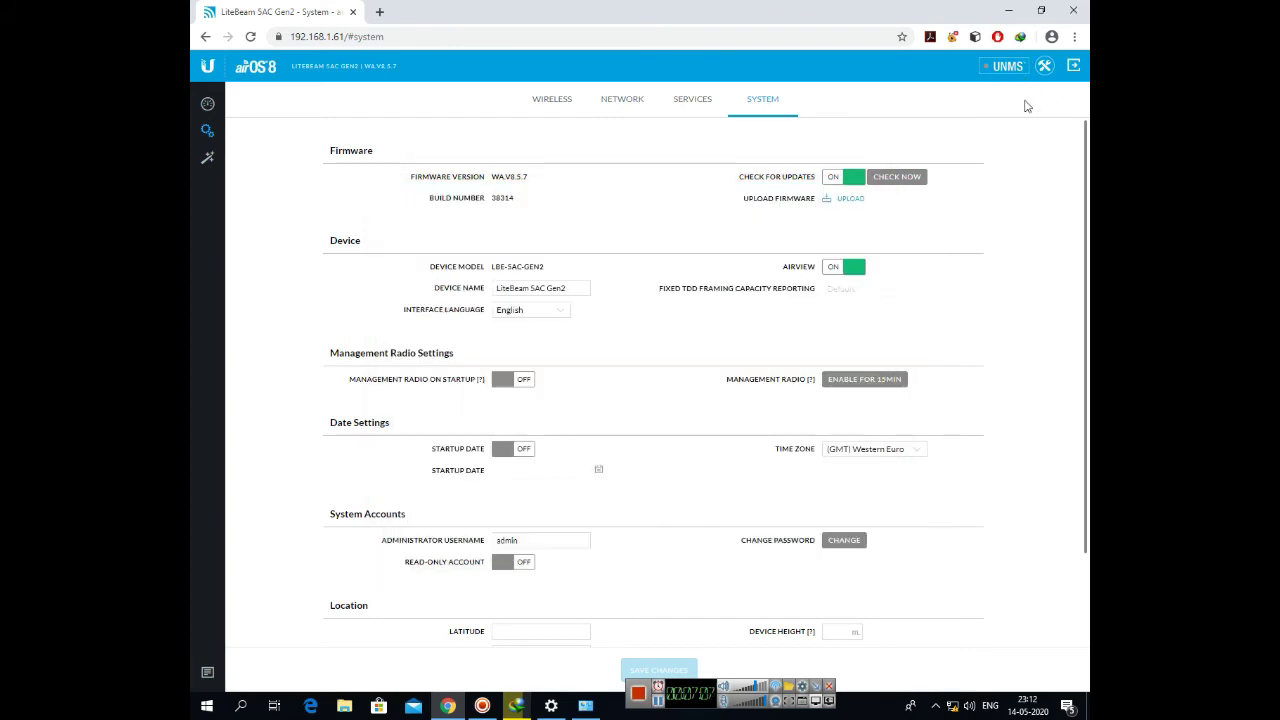
click(575, 106)
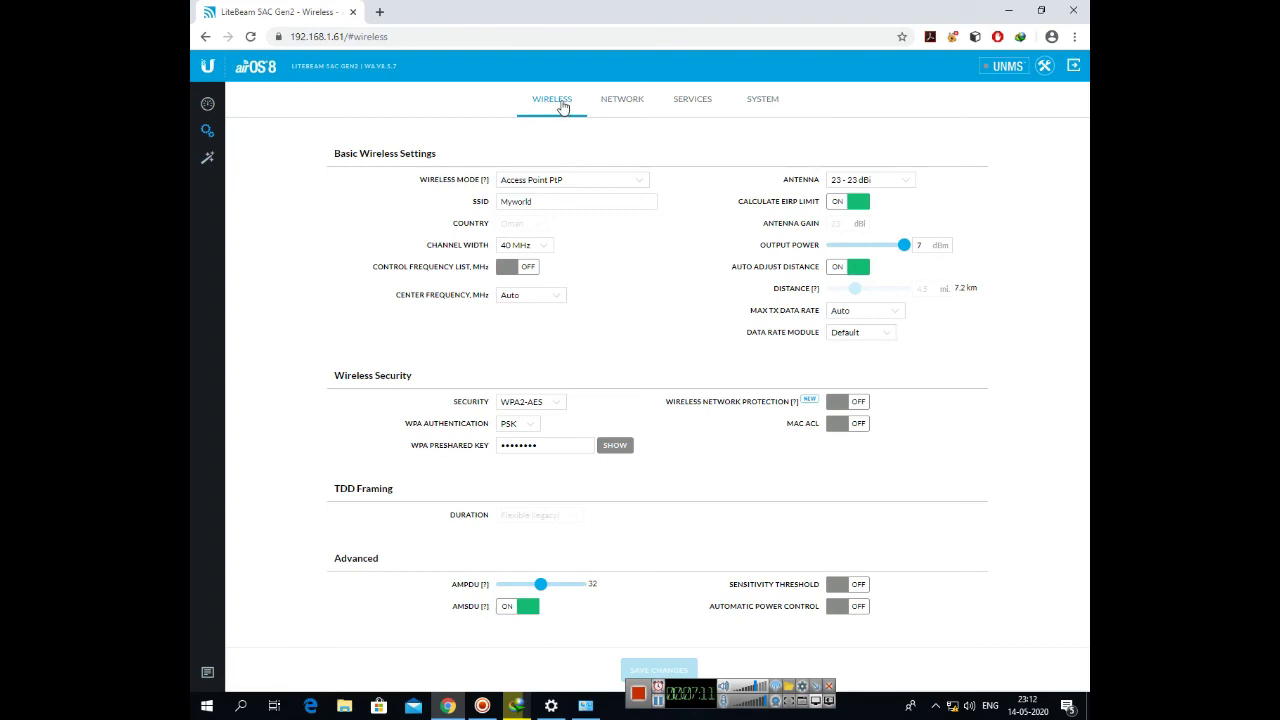
- Verify Wireless Mode stays Access Point PtP and antenna stays 23 - 23 dBi, then go to the dashboard
click(608, 181)
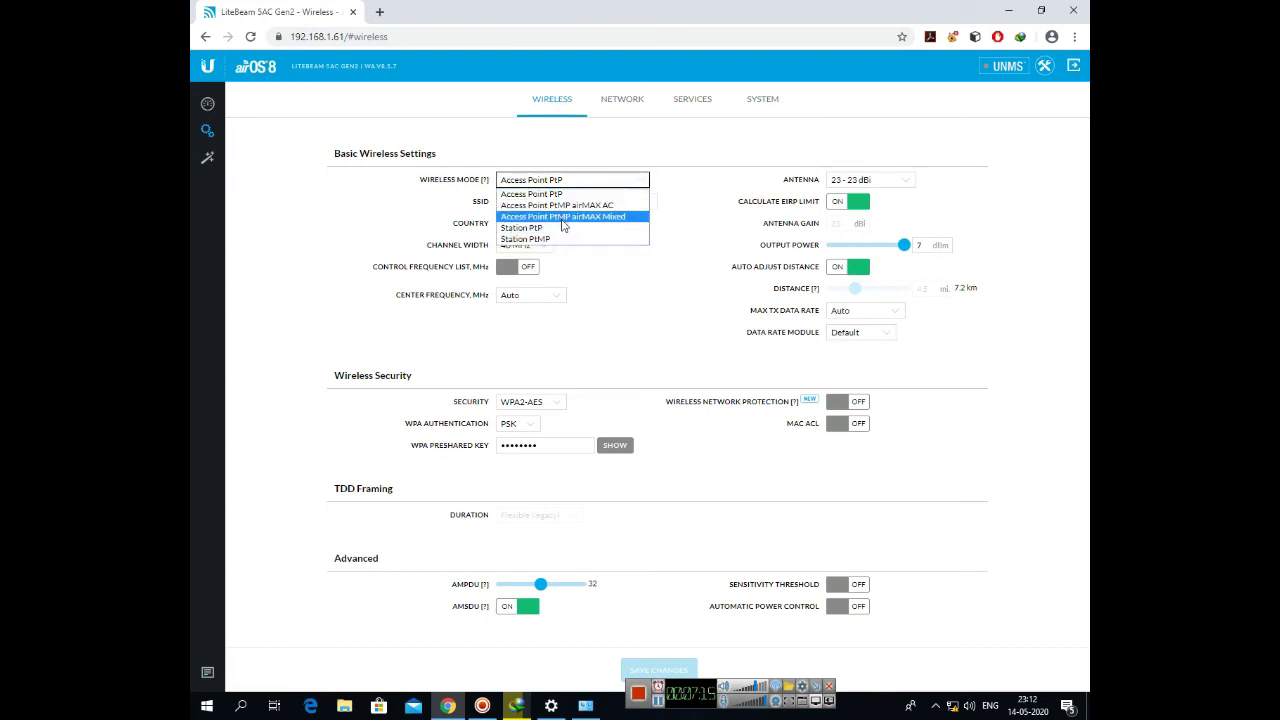
click(697, 223)
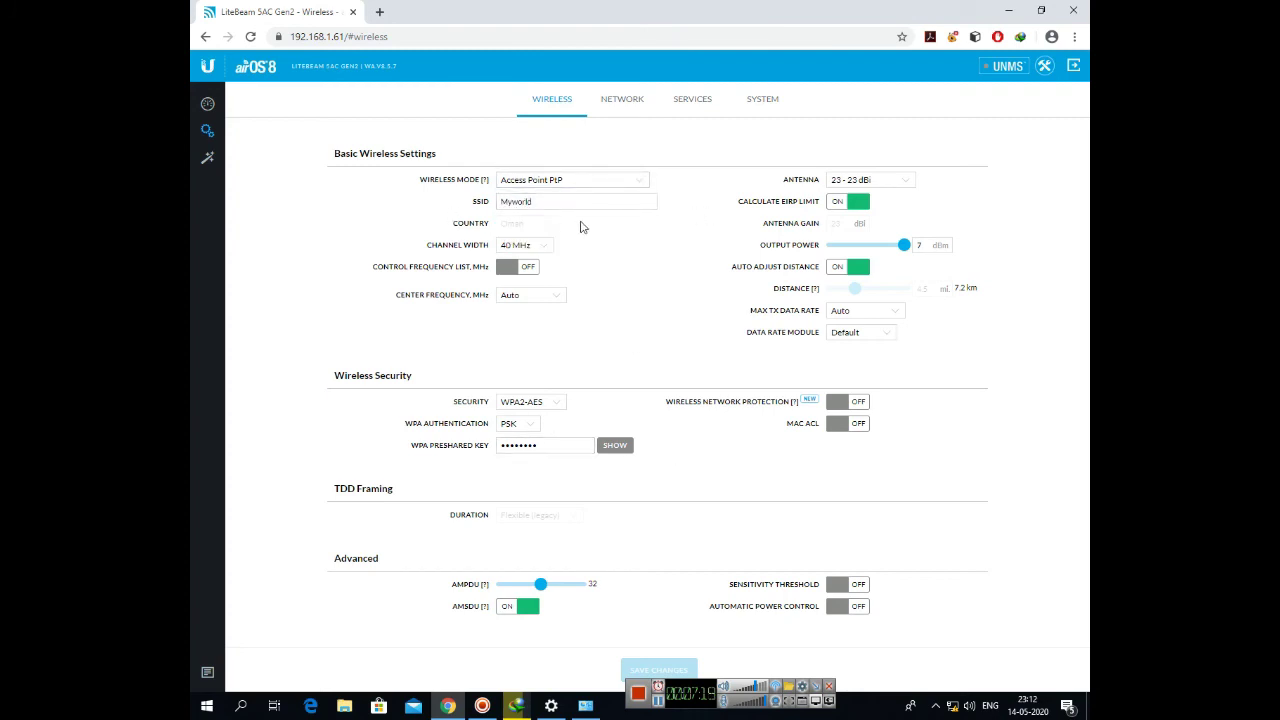
click(906, 181)
click(905, 183)
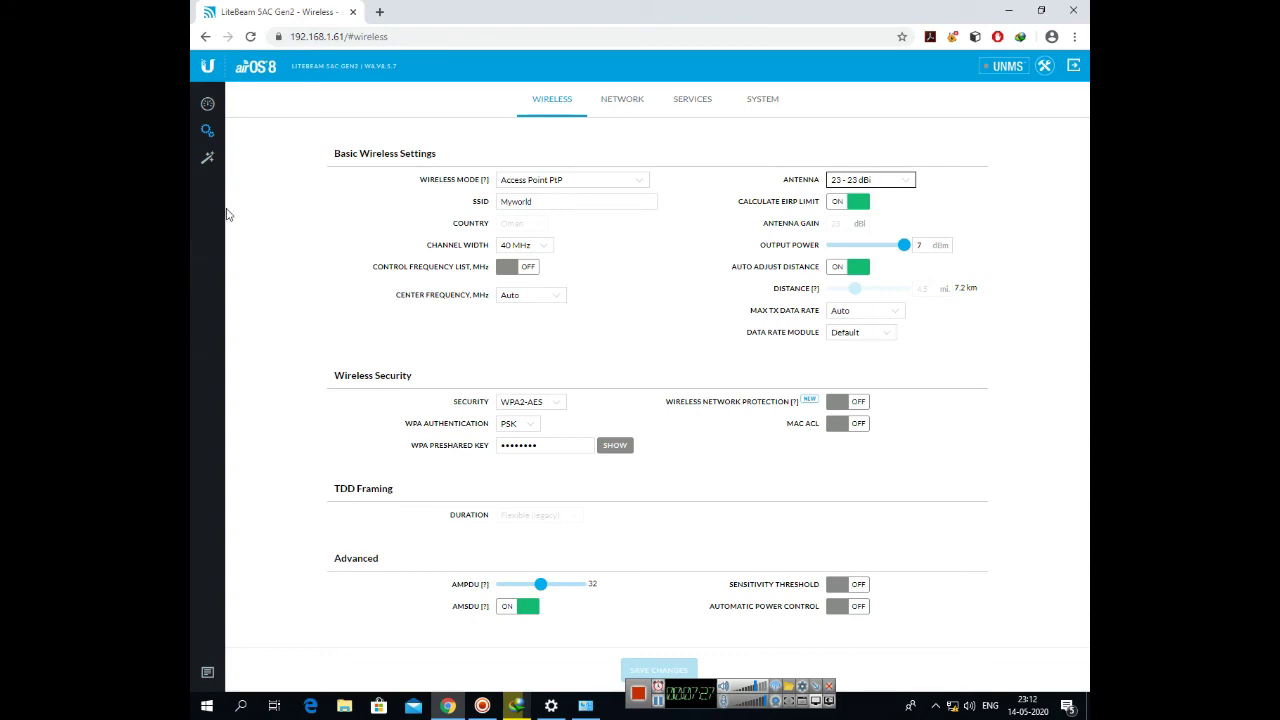
click(207, 104)
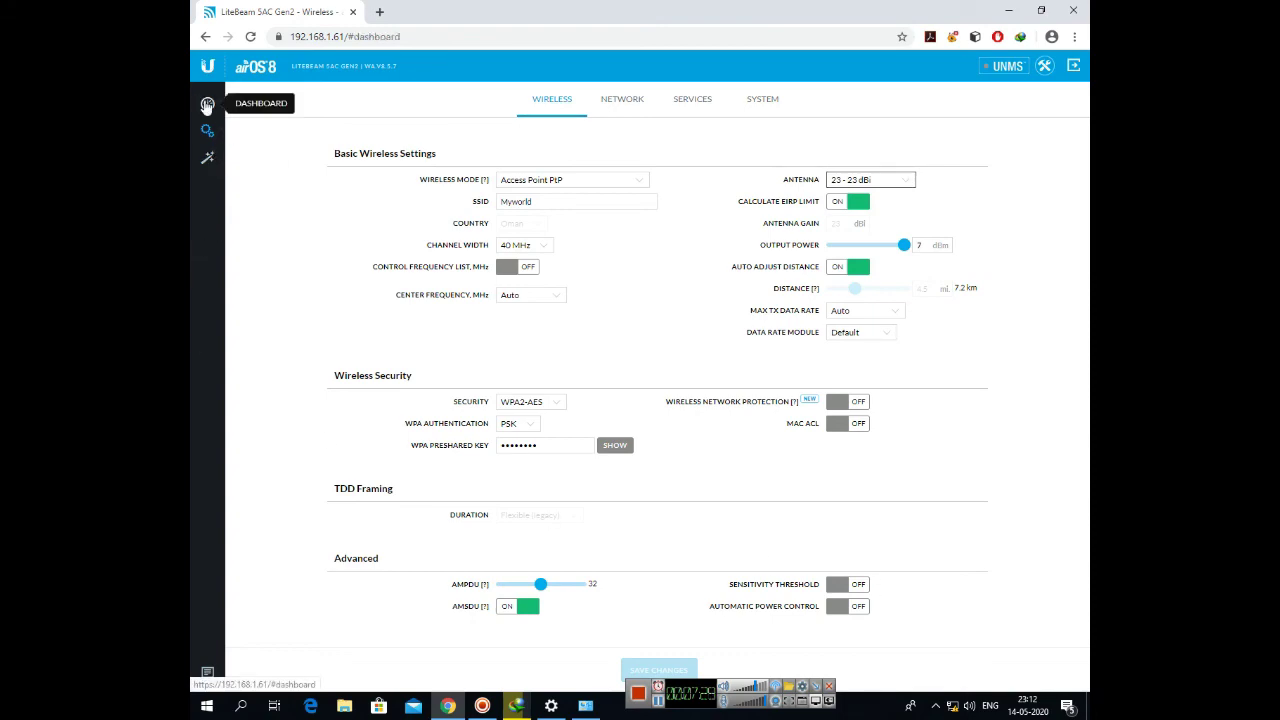